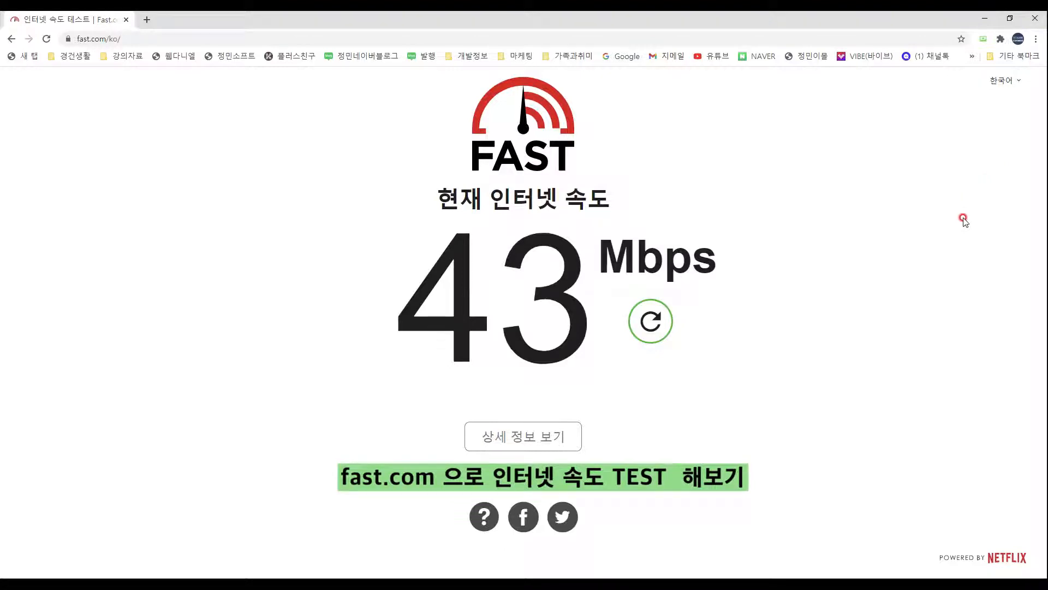
# - Switch to CosMos, open its data transfer module (자료전송), and bring up the per-product option cleanup screen (상품별옵션정리)
pyautogui.click(985, 19)
pyautogui.click(118, 30)
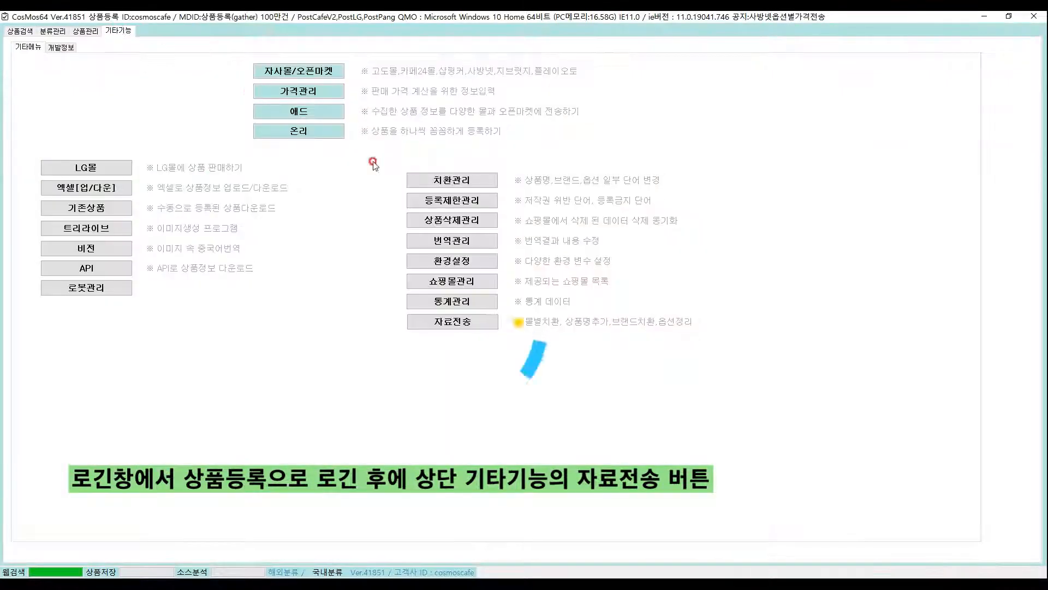
pyautogui.click(457, 323)
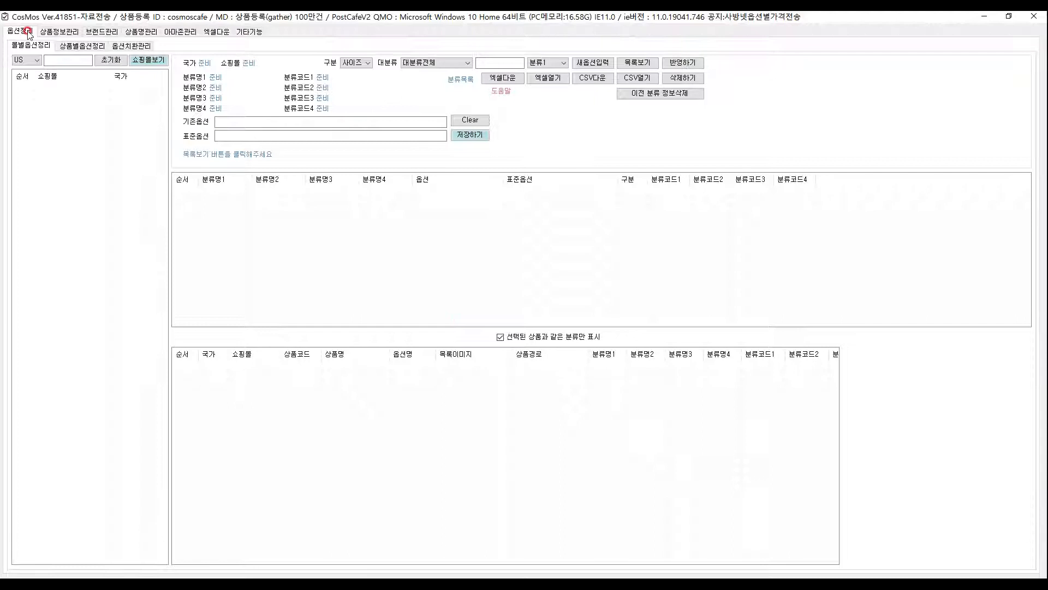
pyautogui.click(32, 46)
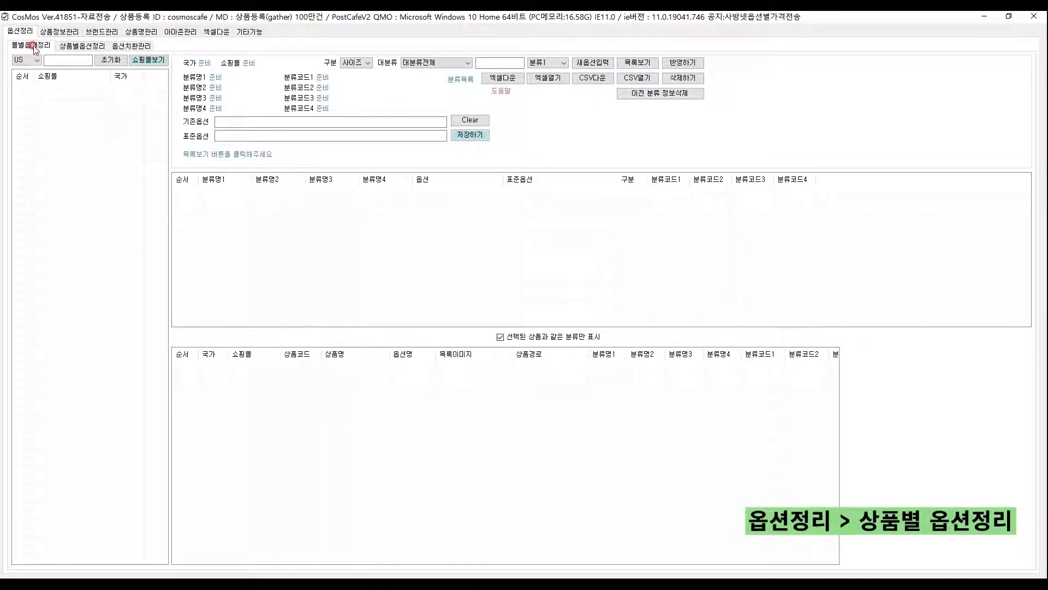
pyautogui.click(82, 46)
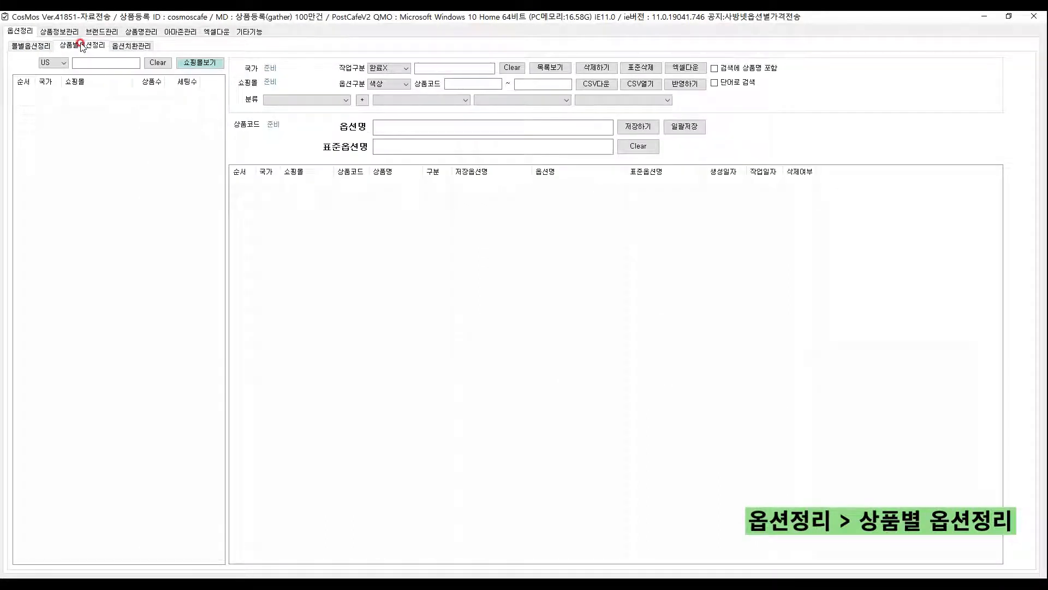
# - List the US shopping malls, load bluefly's incomplete color-option products, and widen the product code column to show full codes
pyautogui.click(193, 63)
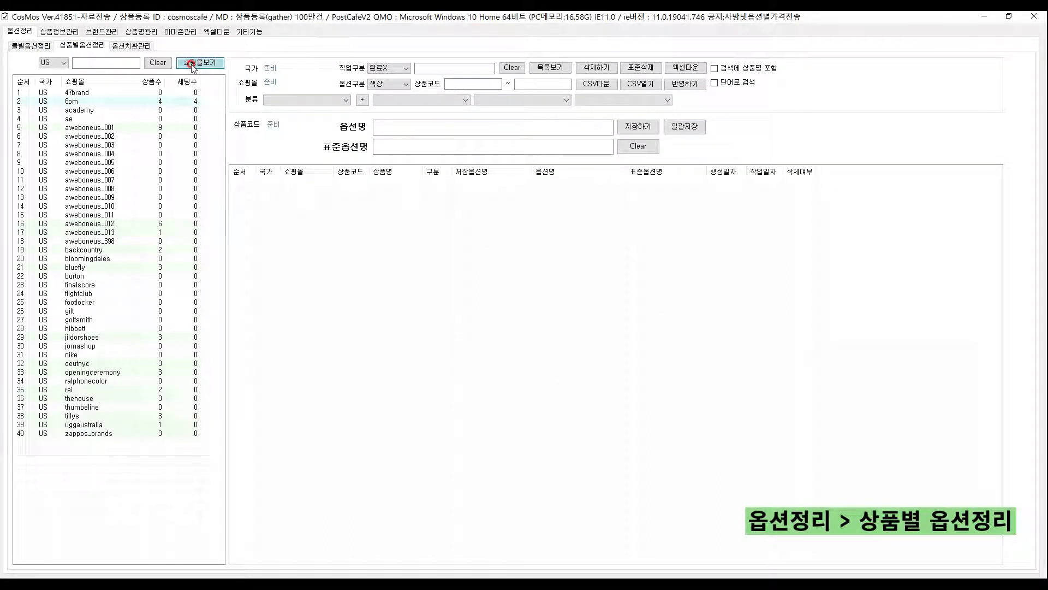
pyautogui.click(77, 267)
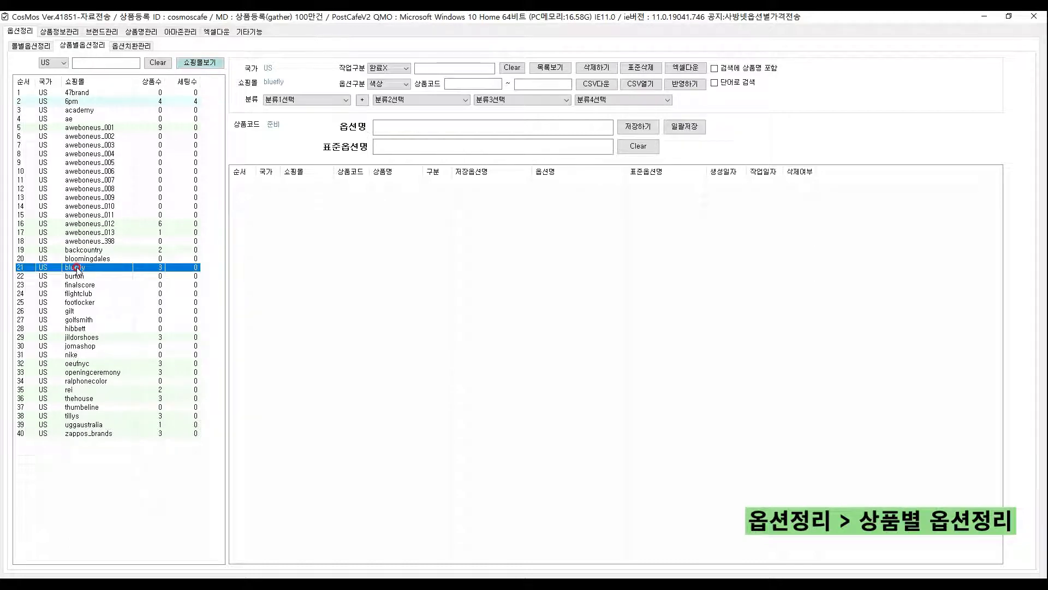
pyautogui.click(549, 68)
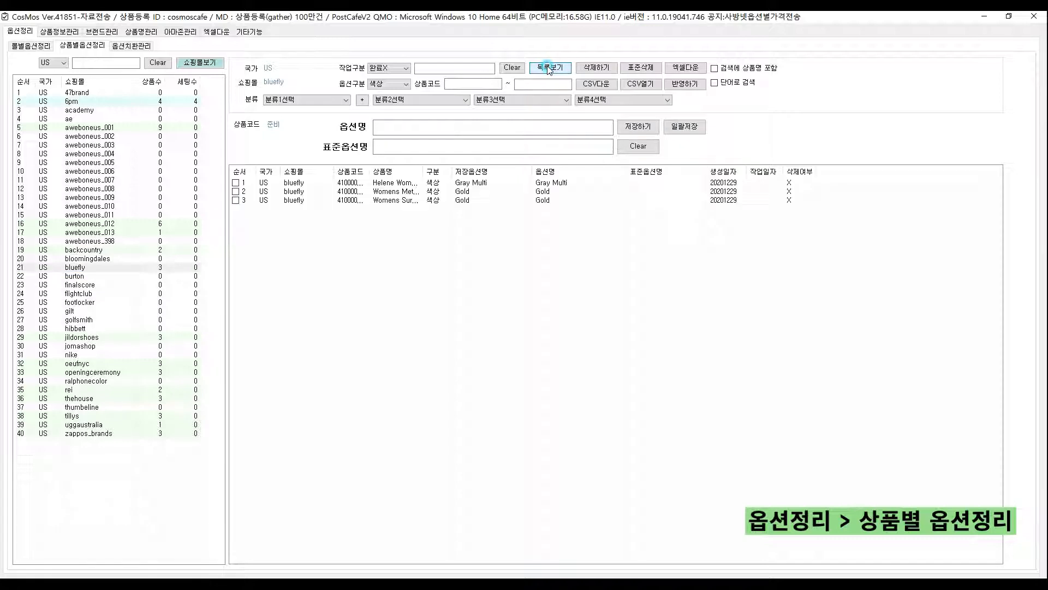
pyautogui.click(379, 68)
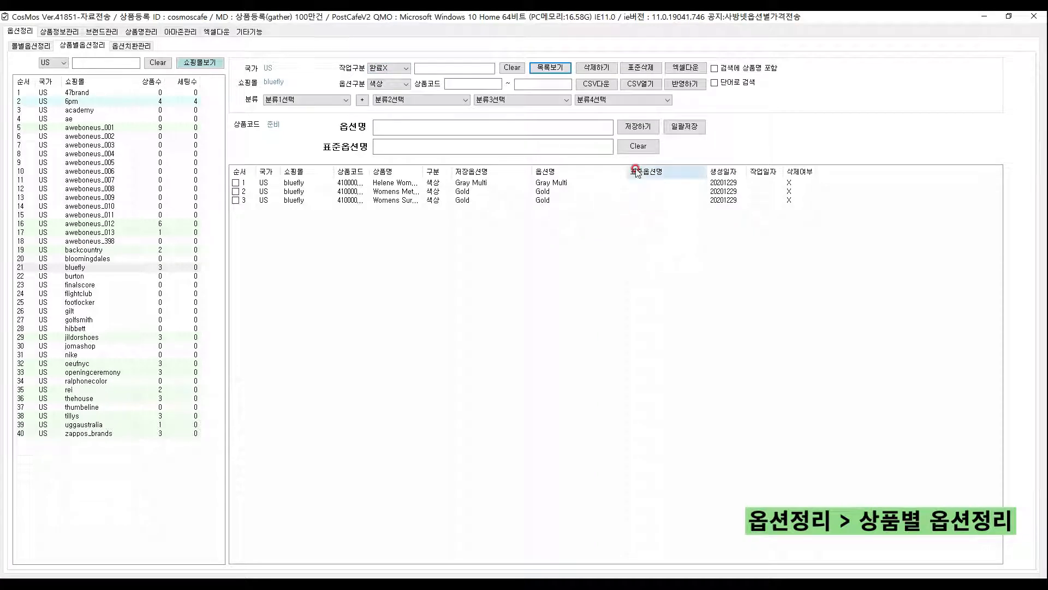
pyautogui.moveTo(369, 172); pyautogui.dragTo(391, 172)
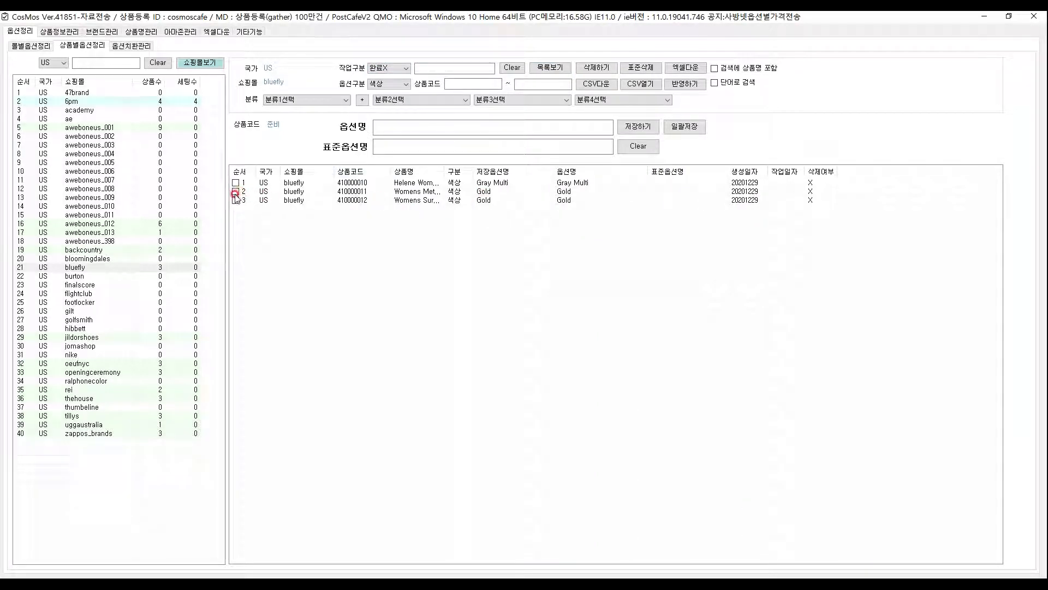
# - Try entering 골드 as the standard option name for Gold with products 2 and 3 checked for batch saving
pyautogui.click(420, 191)
pyautogui.click(394, 147)
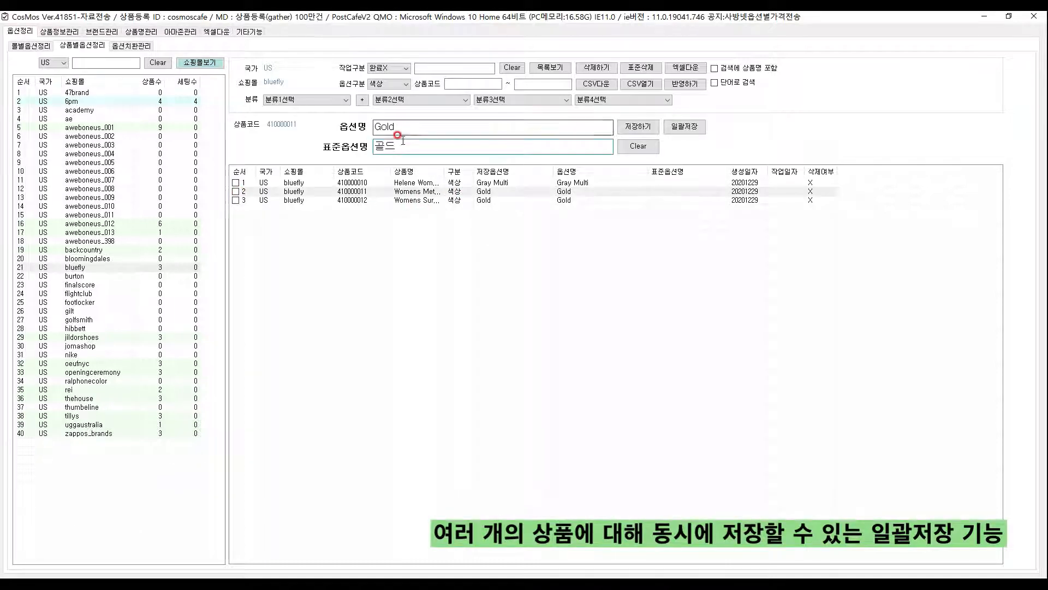
pyautogui.write('골드')
pyautogui.click(236, 191)
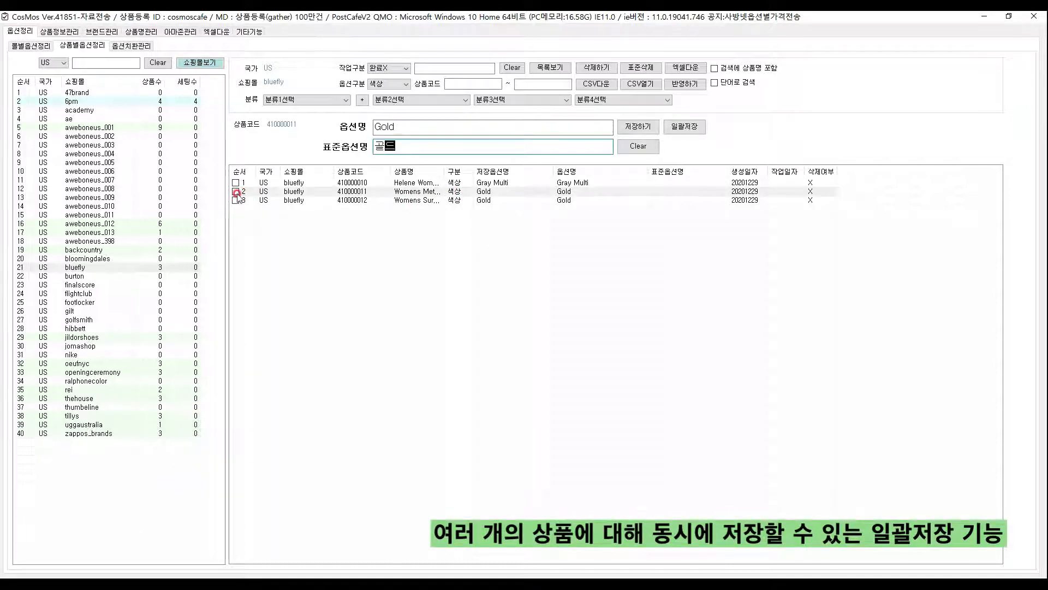
pyautogui.click(236, 200)
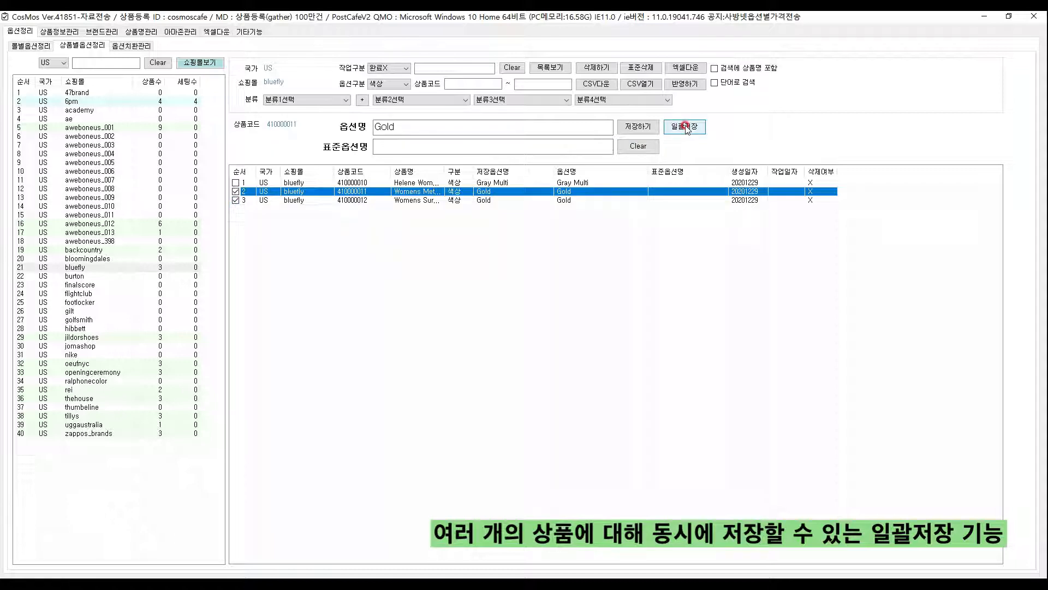
pyautogui.click(397, 146)
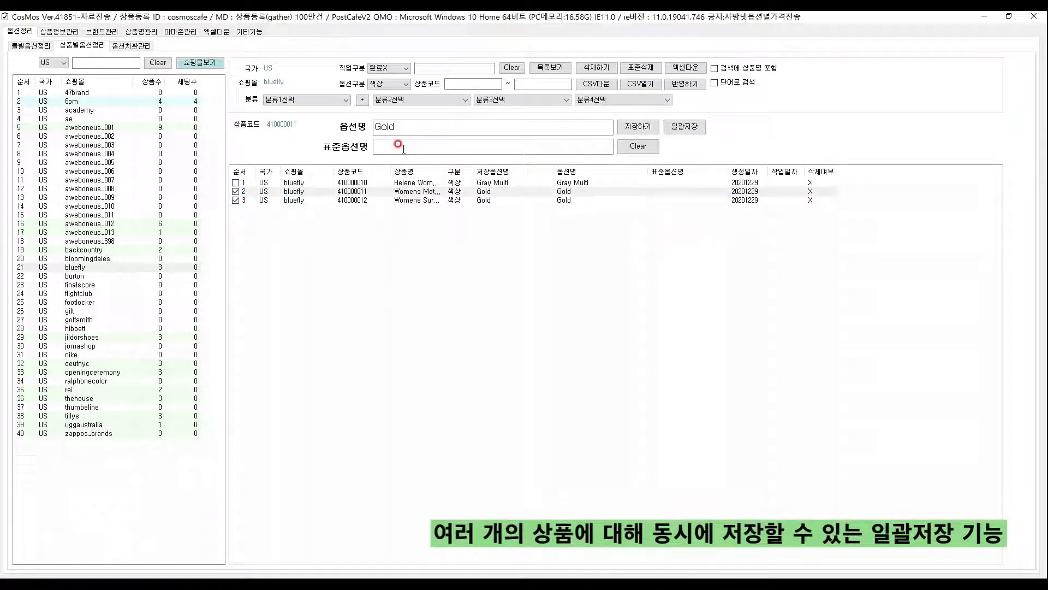
pyautogui.write('ㄱㅗㄹㄷㅡ')
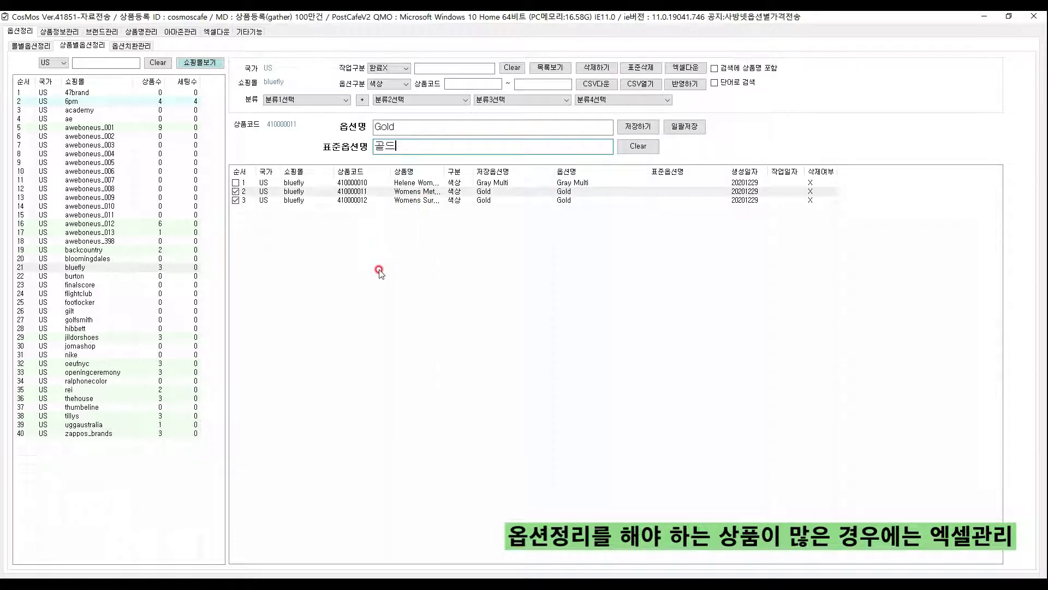
# - Check all three bluefly products in the list and export them to Excel
pyautogui.click(382, 83)
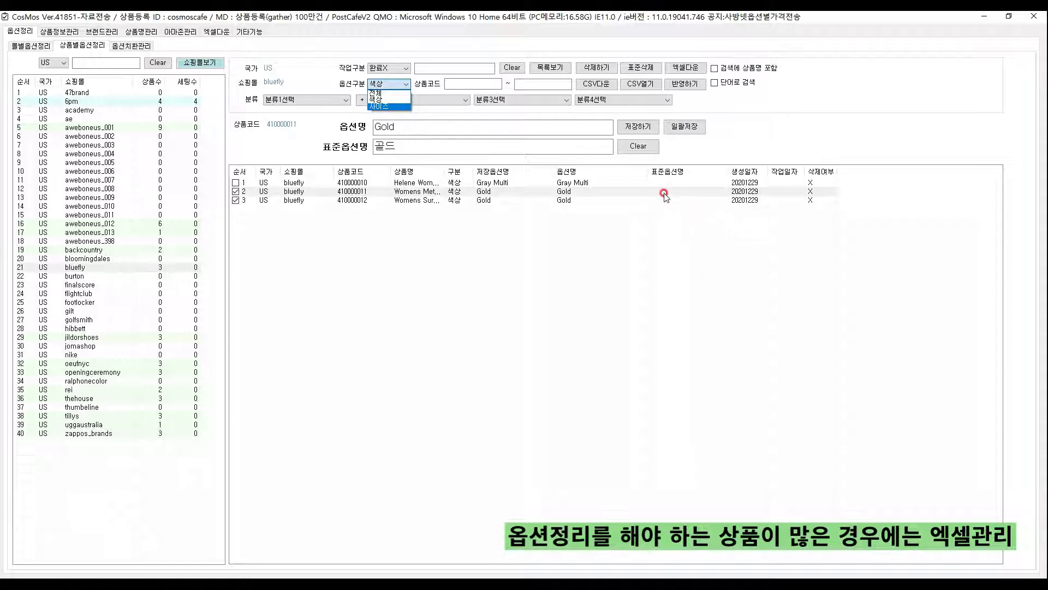
pyautogui.click(601, 226)
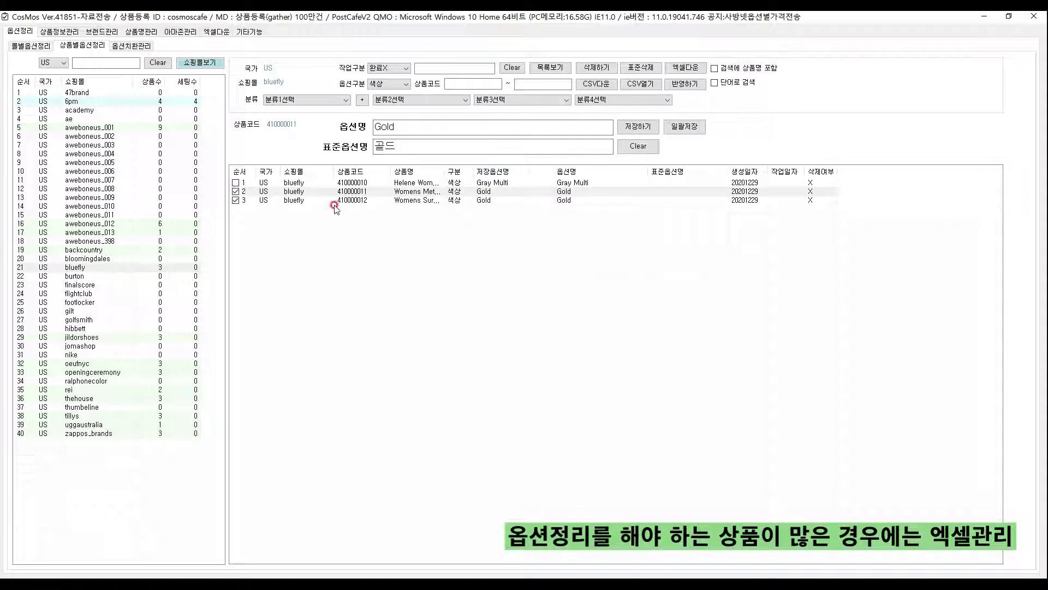
pyautogui.click(243, 172)
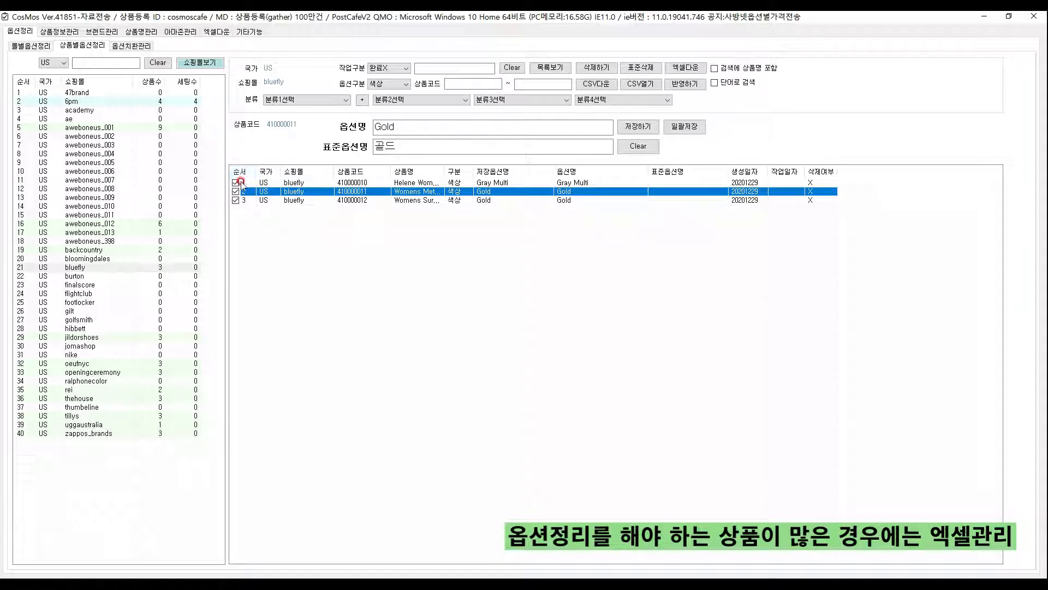
pyautogui.click(235, 183)
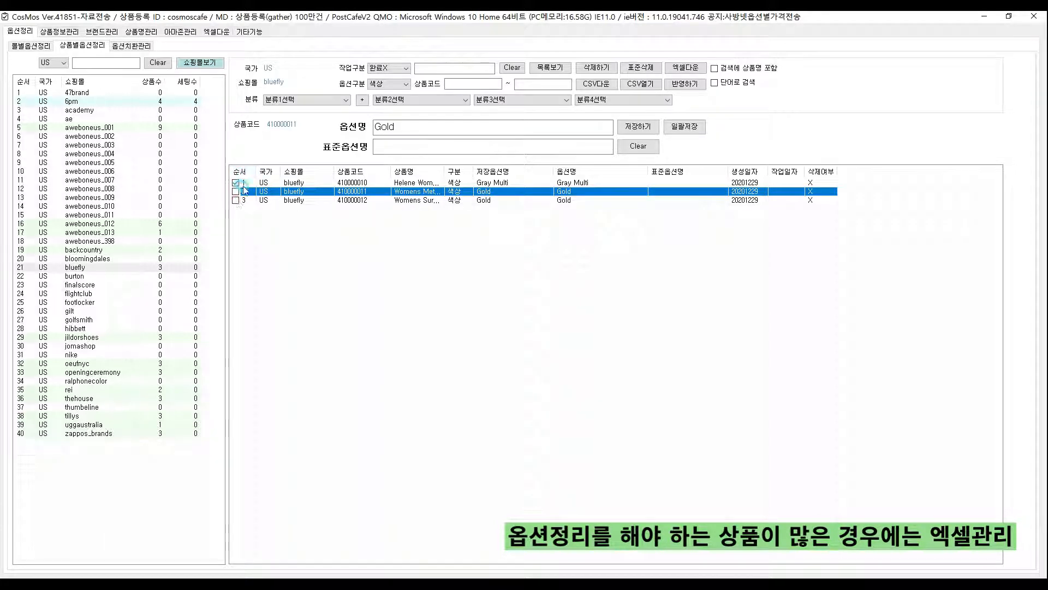
pyautogui.click(235, 200)
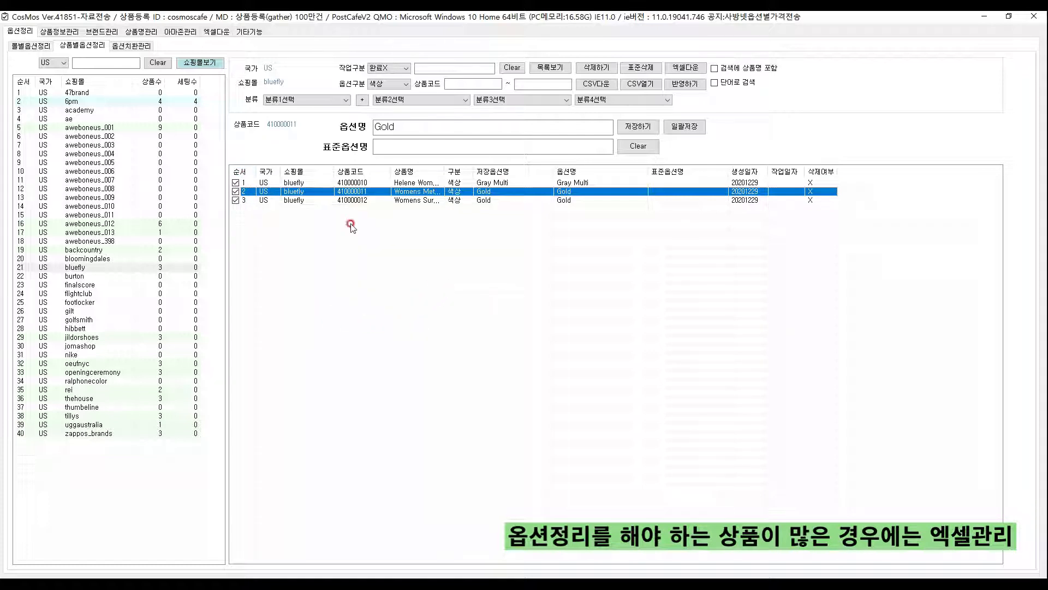
pyautogui.click(238, 172)
pyautogui.click(238, 172)
pyautogui.click(694, 70)
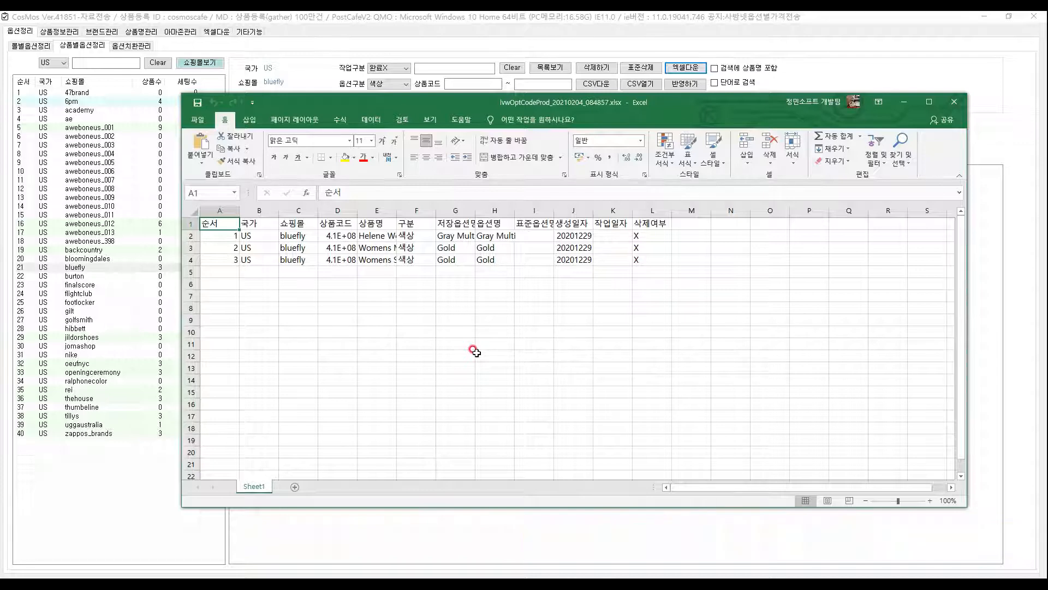
# - Autofit the widths of columns A through L in the exported worksheet
pyautogui.doubleClick(358, 211)
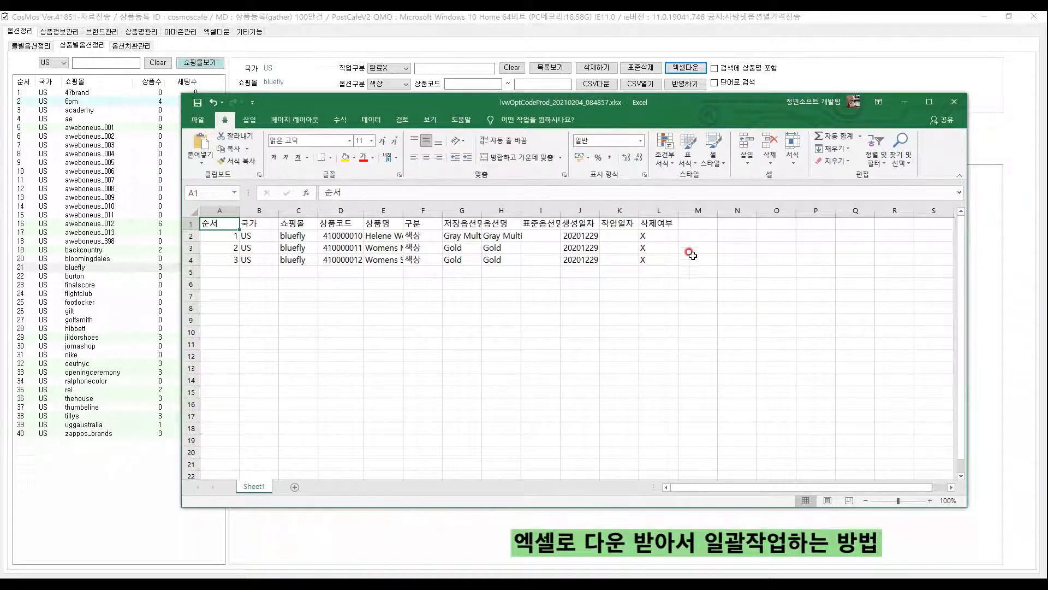
pyautogui.moveTo(219, 210); pyautogui.dragTo(675, 224)
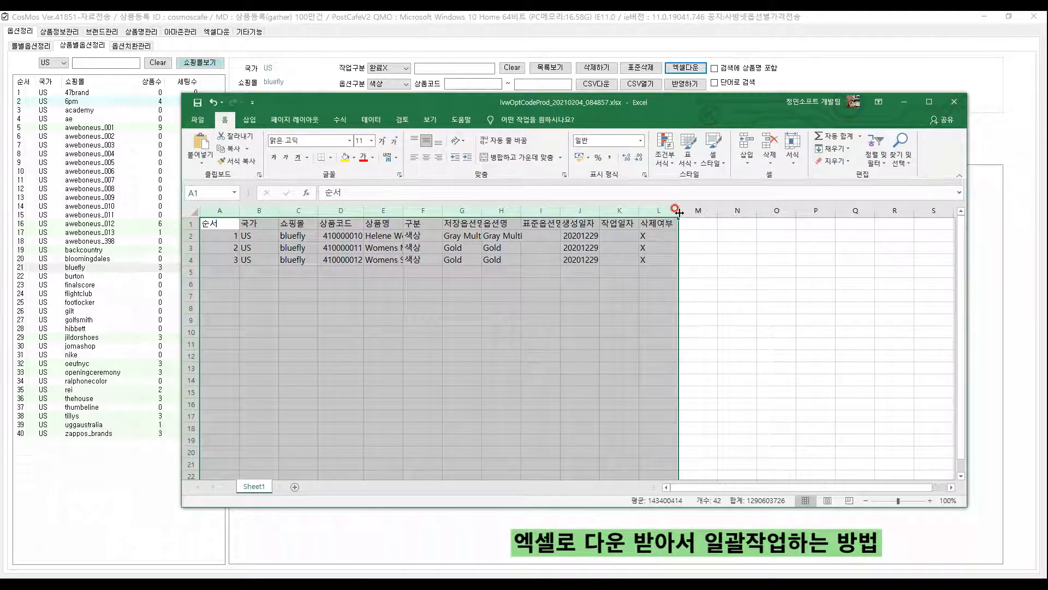
pyautogui.doubleClick(677, 211)
pyautogui.moveTo(426, 328); pyautogui.dragTo(417, 320)
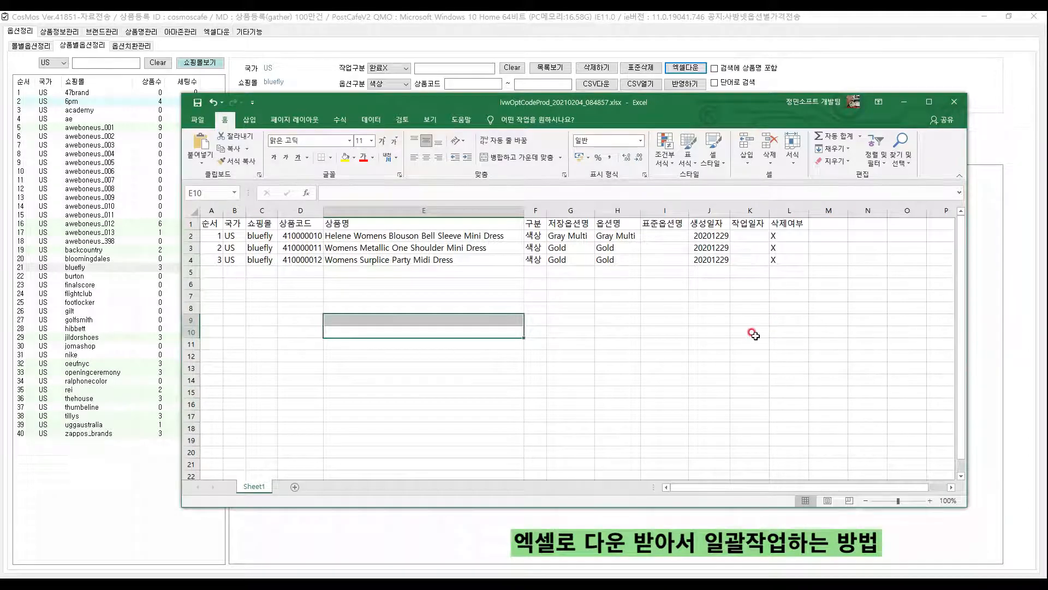
# - Fill the standard option name column (표준옵션명) with 그레이멀티 in I2 and 골드 in I3 and I4
pyautogui.click(670, 235)
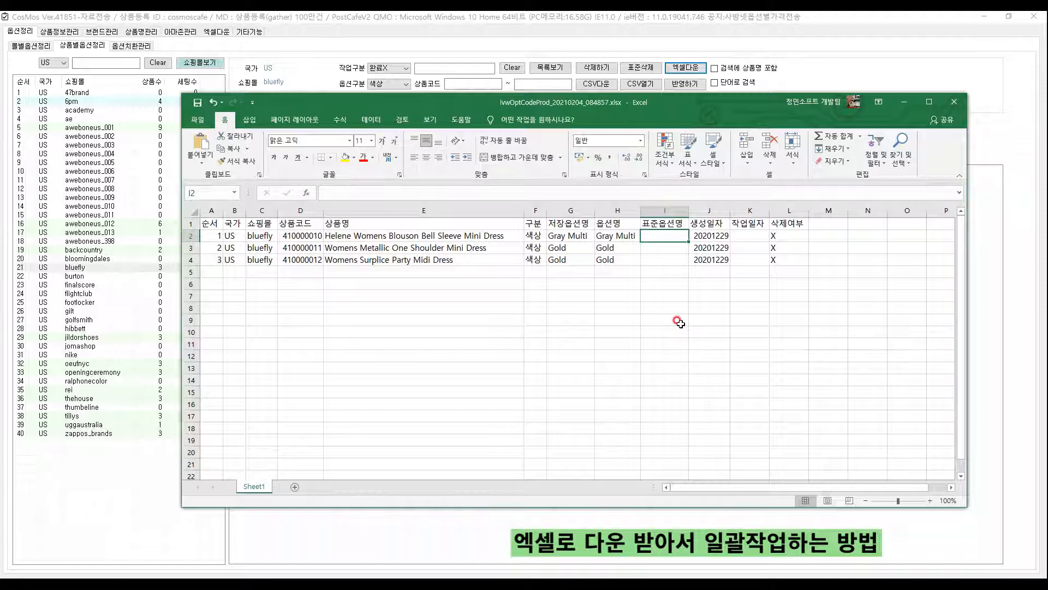
pyautogui.write('ㄱ')
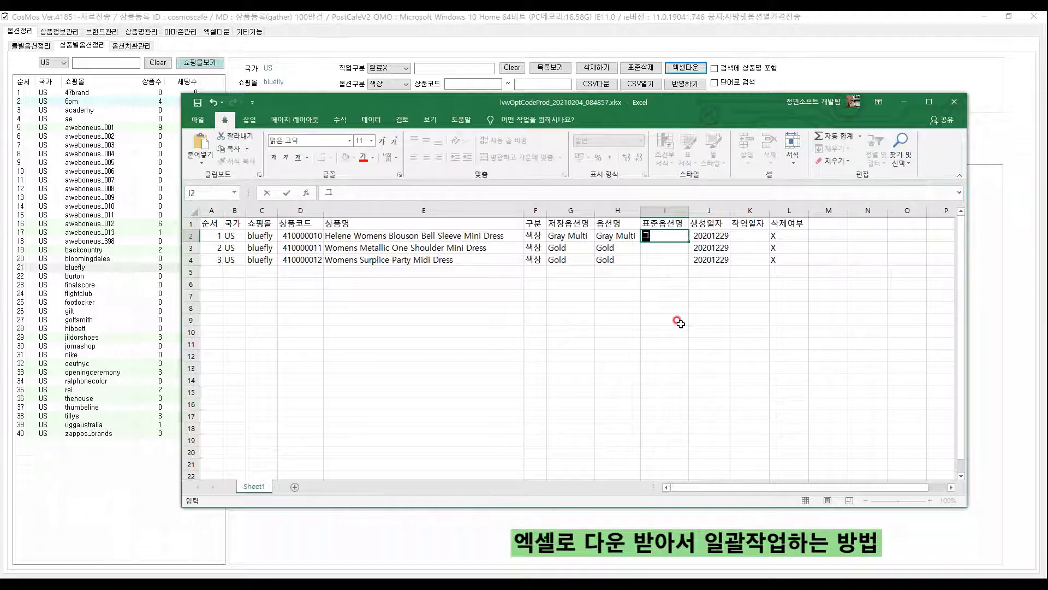
pyautogui.write('레이멀티')
pyautogui.press('Return')
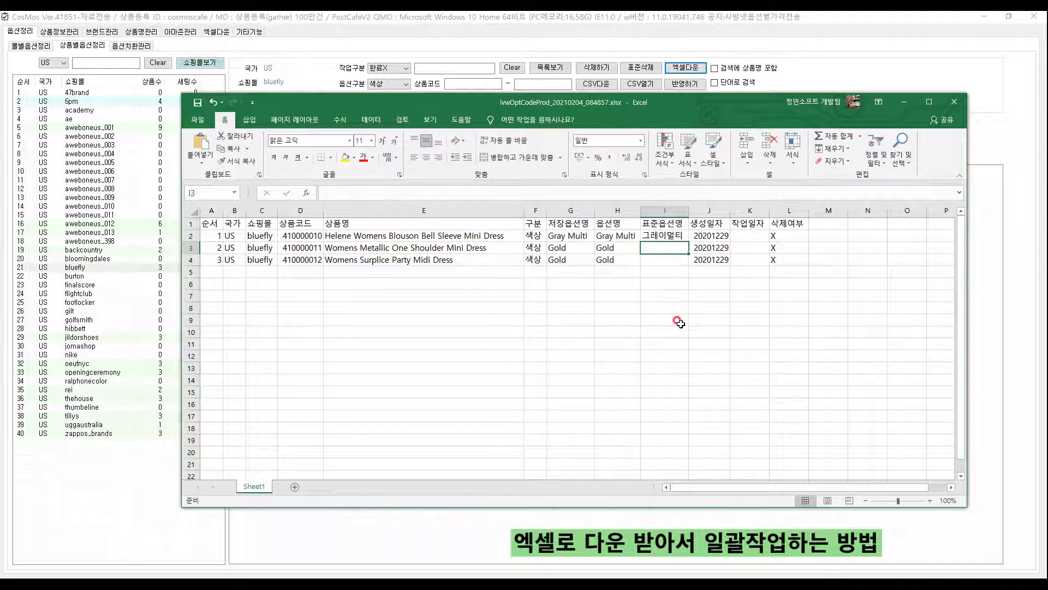
pyautogui.write('골드')
pyautogui.press('Return')
pyautogui.write('골드')
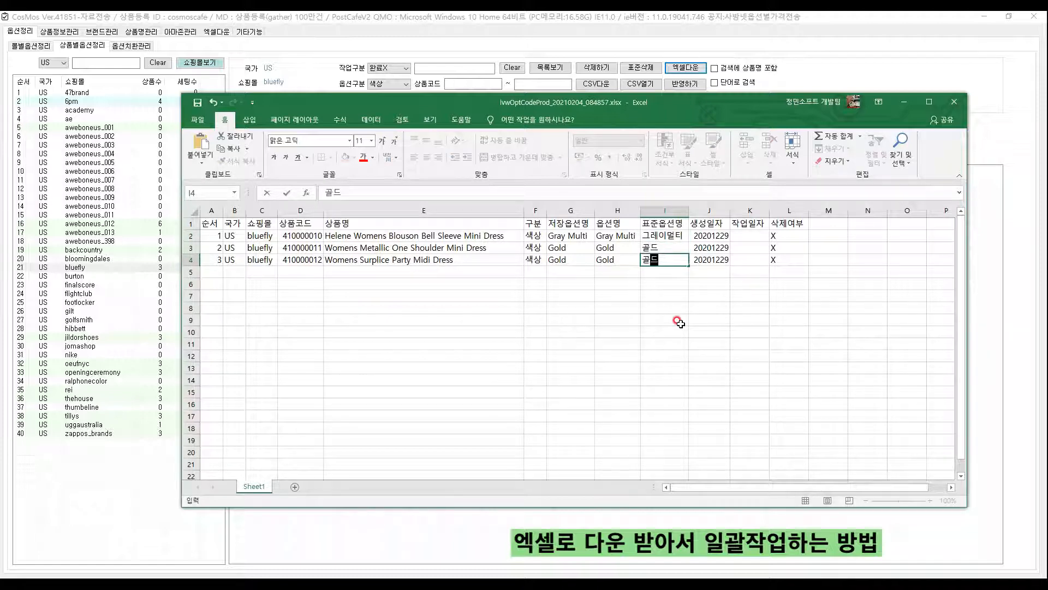
# - Begin saving the workbook as a new file in the D:\My오늘업무 folder
pyautogui.click(198, 120)
pyautogui.click(198, 120)
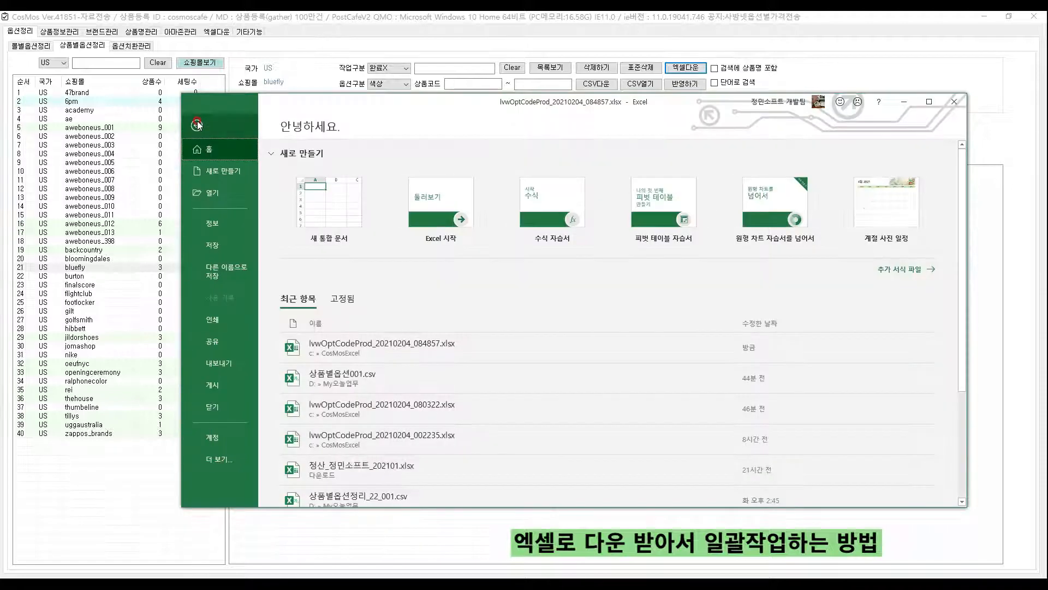
pyautogui.click(218, 271)
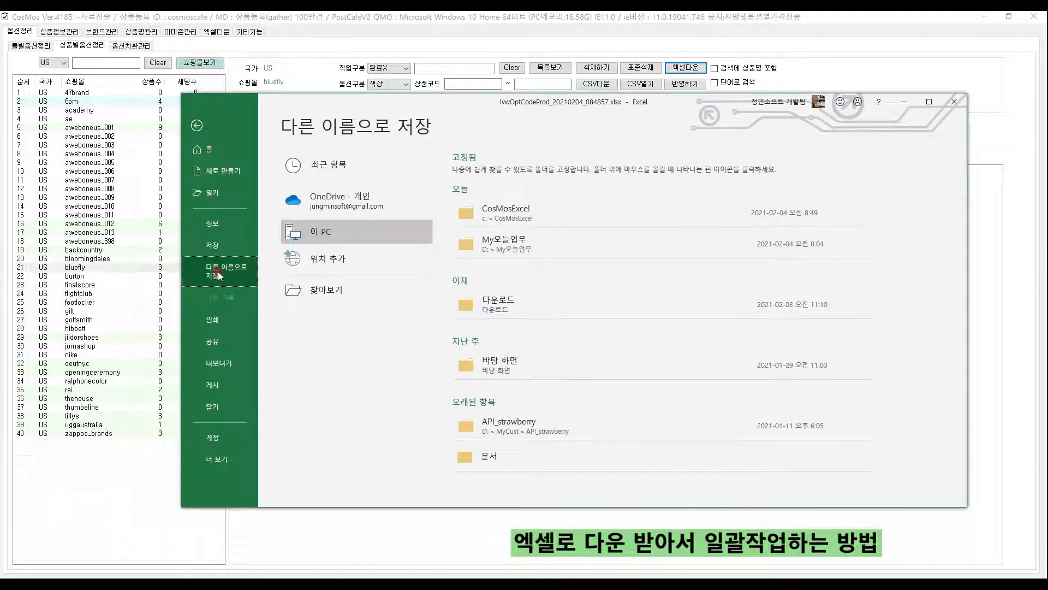
pyautogui.click(502, 245)
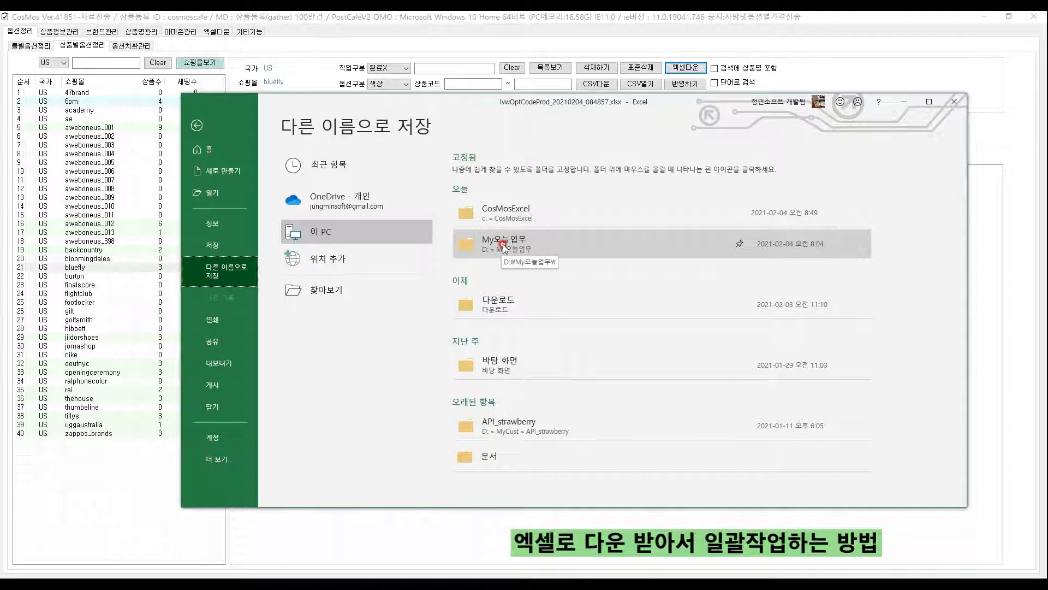
pyautogui.click(493, 253)
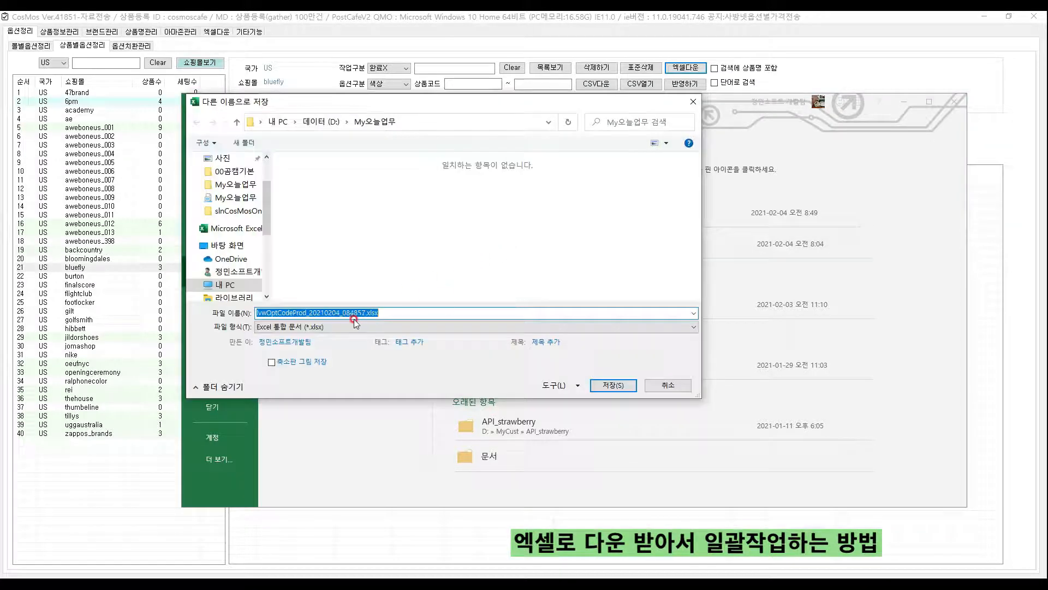
# - Set the workbook's save format to CSV (쉼표로 분리) (*.csv)
pyautogui.click(320, 326)
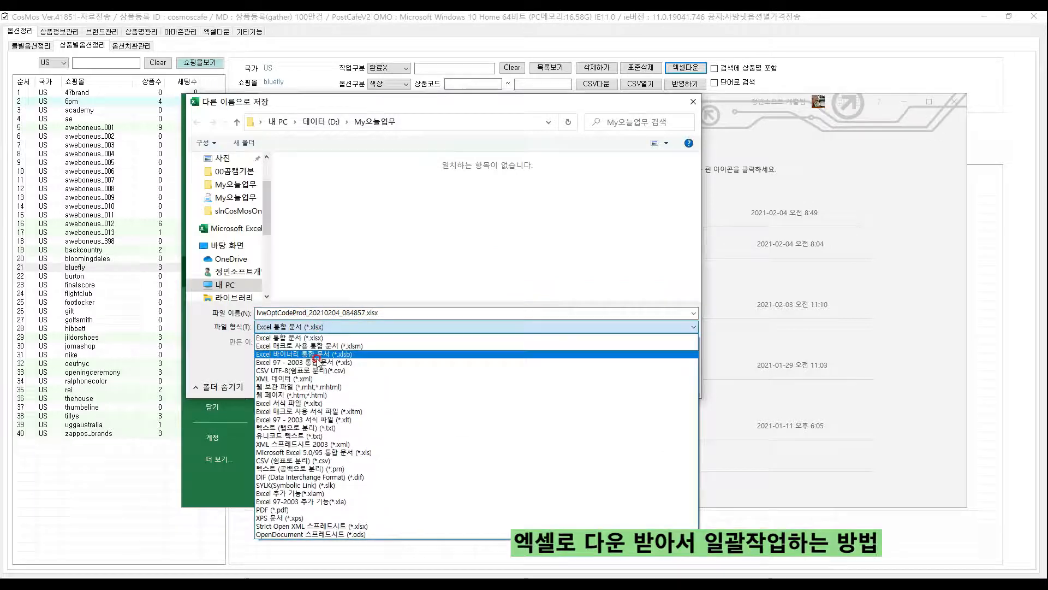
pyautogui.click(303, 372)
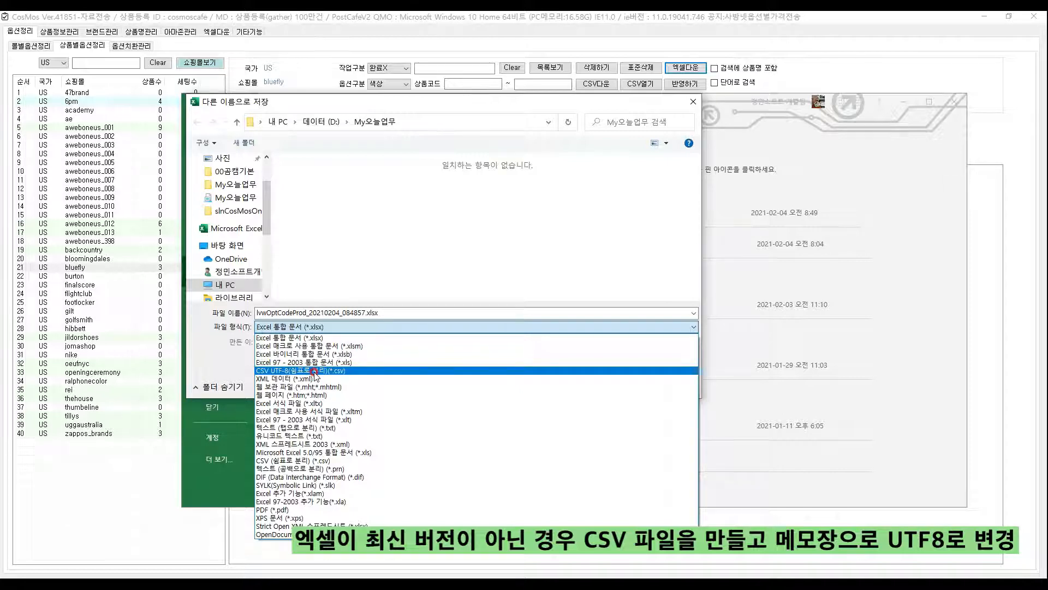
pyautogui.click(279, 462)
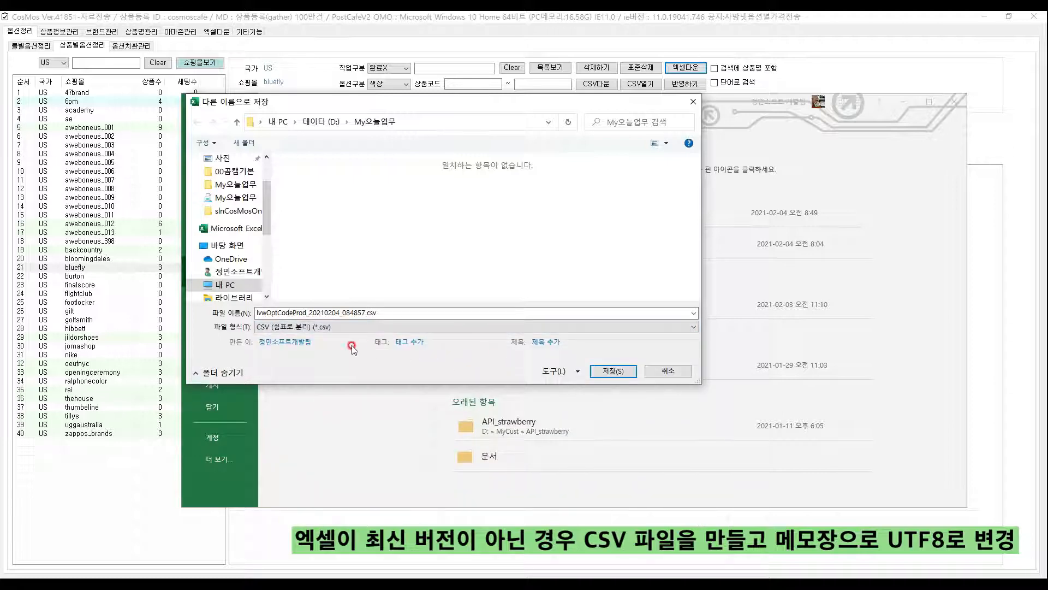
# - Name the file 상품별옵션정리_001, save it in the comma-delimited format, and close the workbook without saving again
pyautogui.doubleClick(402, 312)
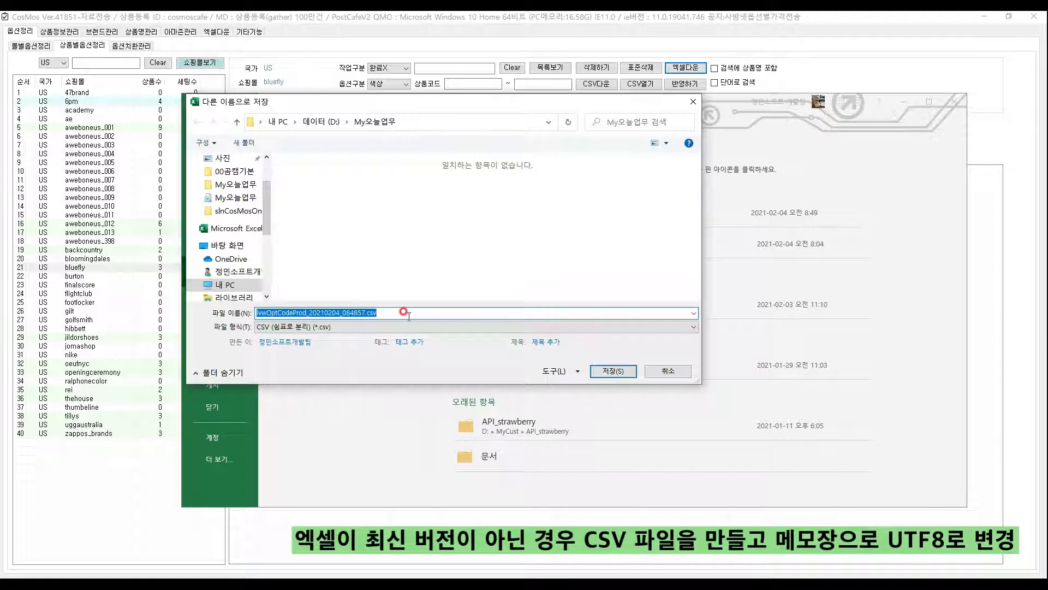
pyautogui.write('상품별오')
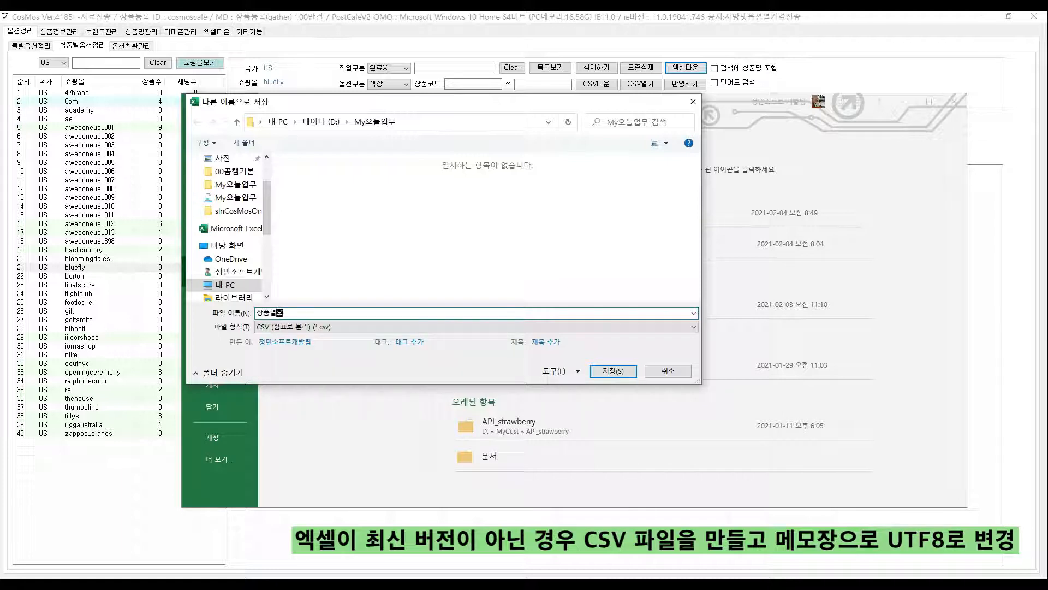
pyautogui.write('ㅂ서ㄴ정ㄹ')
pyautogui.click(607, 372)
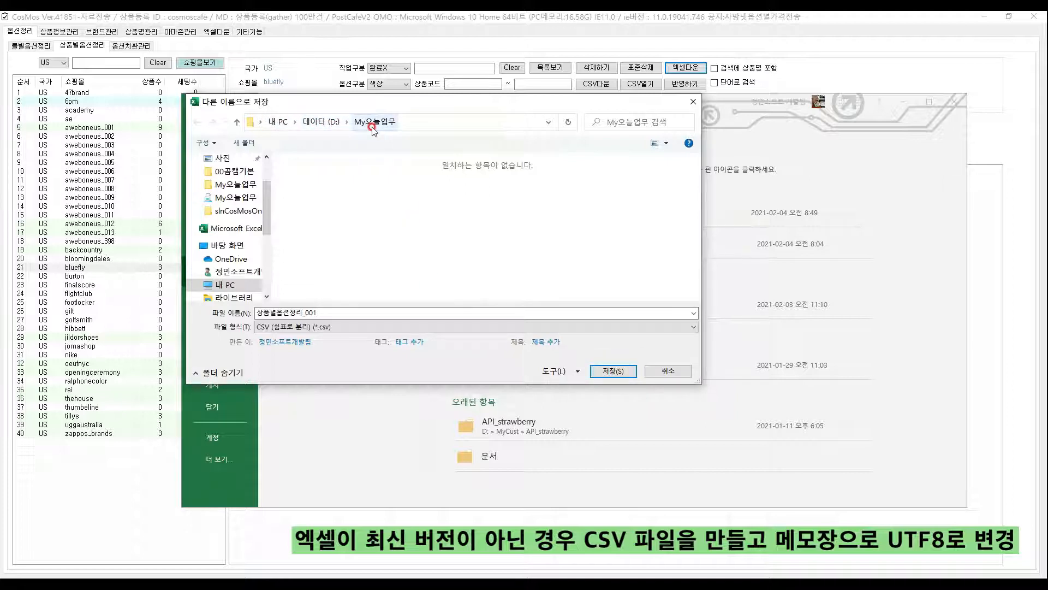
pyautogui.click(633, 376)
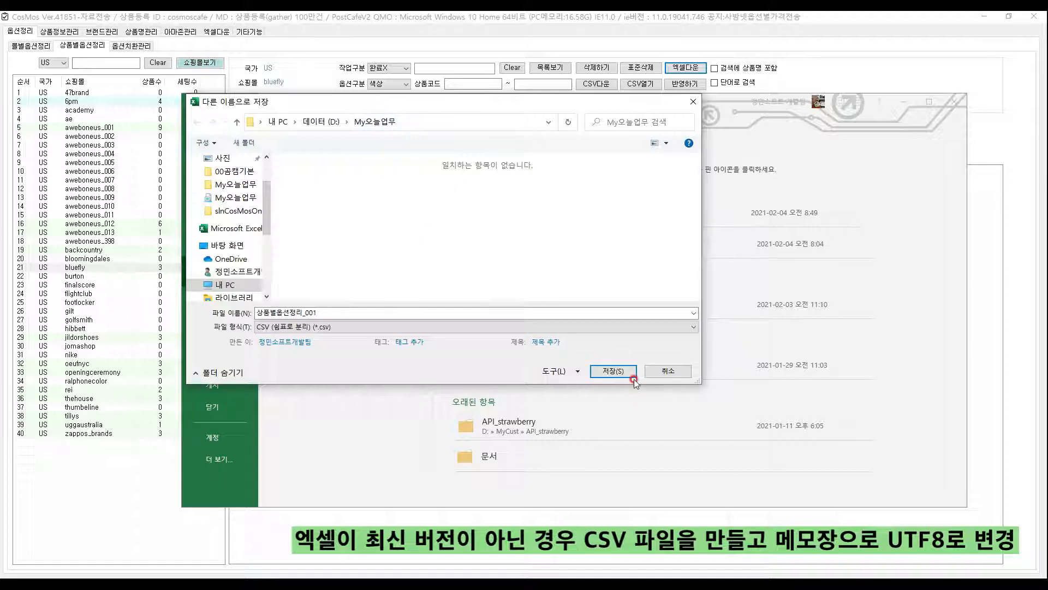
pyautogui.click(624, 374)
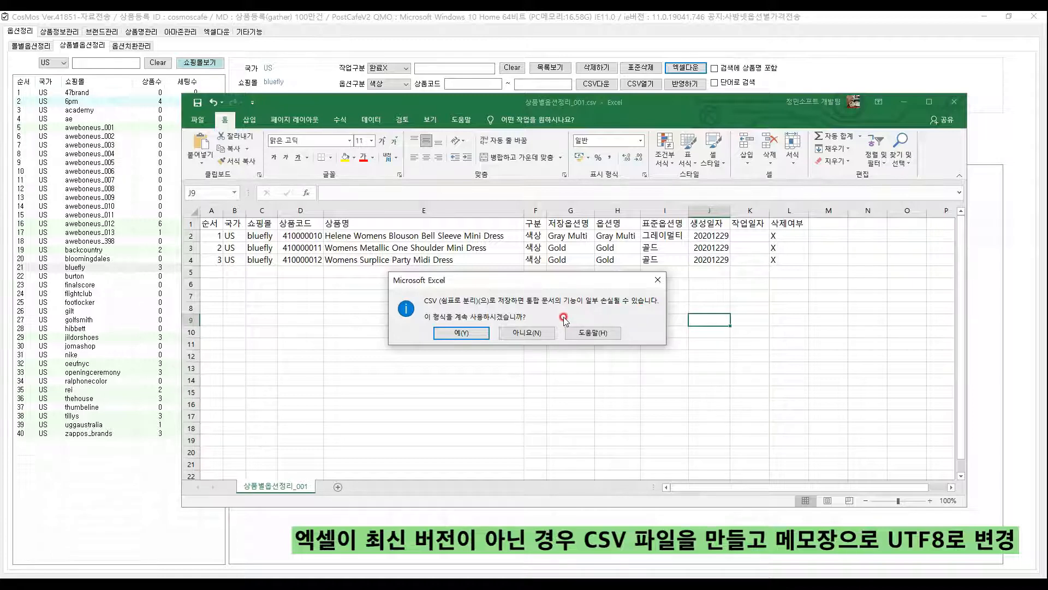
pyautogui.click(449, 331)
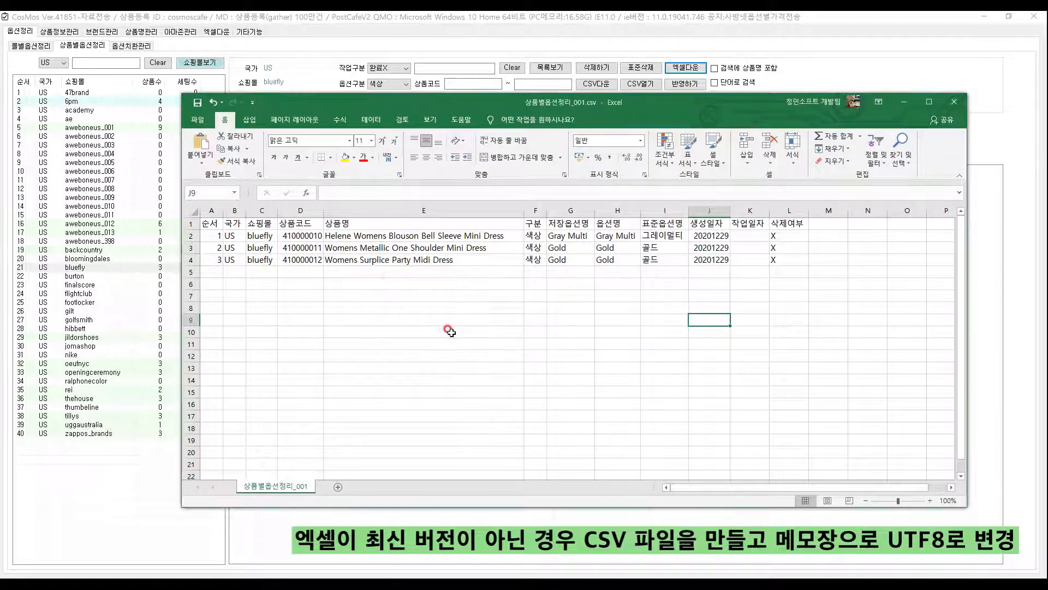
pyautogui.click(955, 100)
pyautogui.click(579, 336)
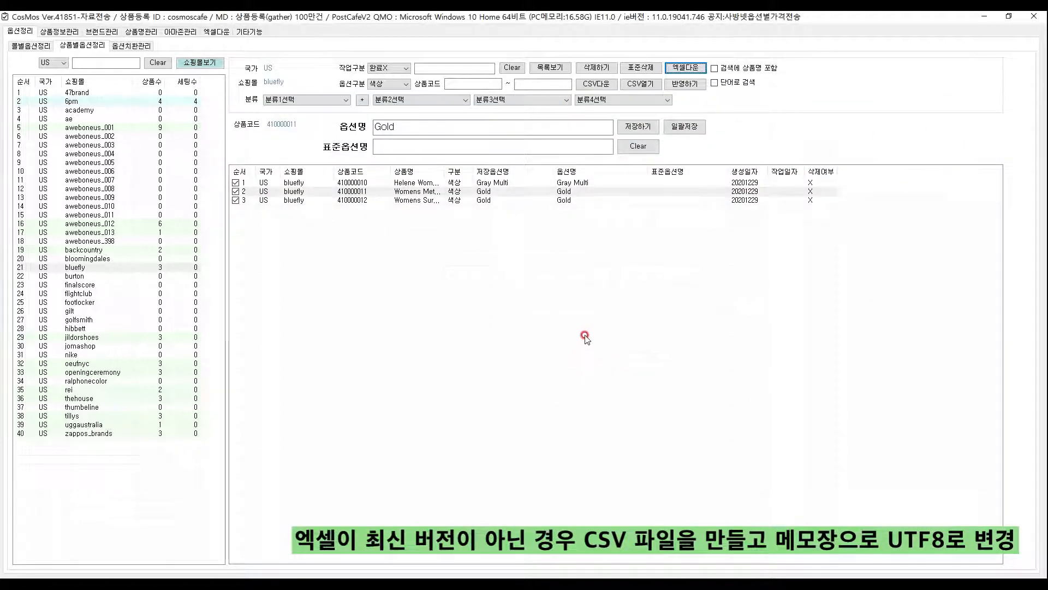
# - Load 상품별옵션정리_001.csv from the My오늘업무 folder into the CosMos product option list
pyautogui.click(629, 85)
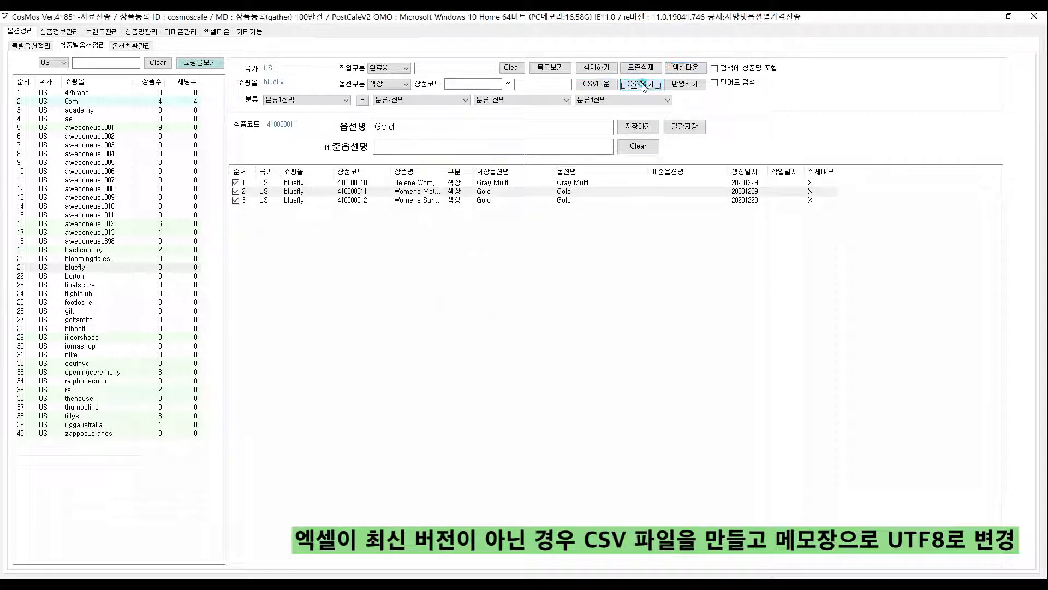
pyautogui.click(176, 156)
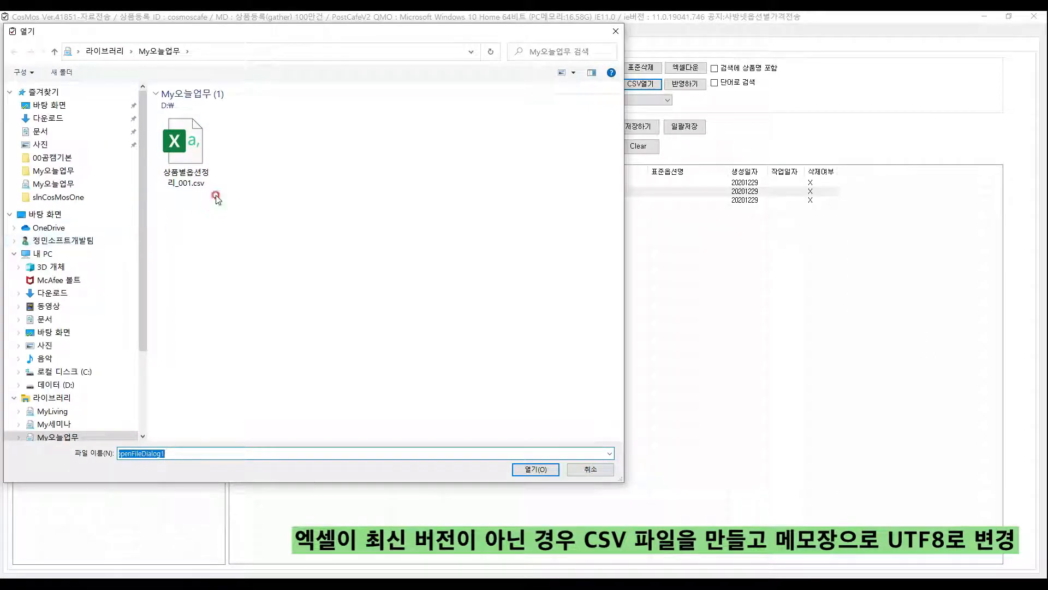
pyautogui.click(160, 56)
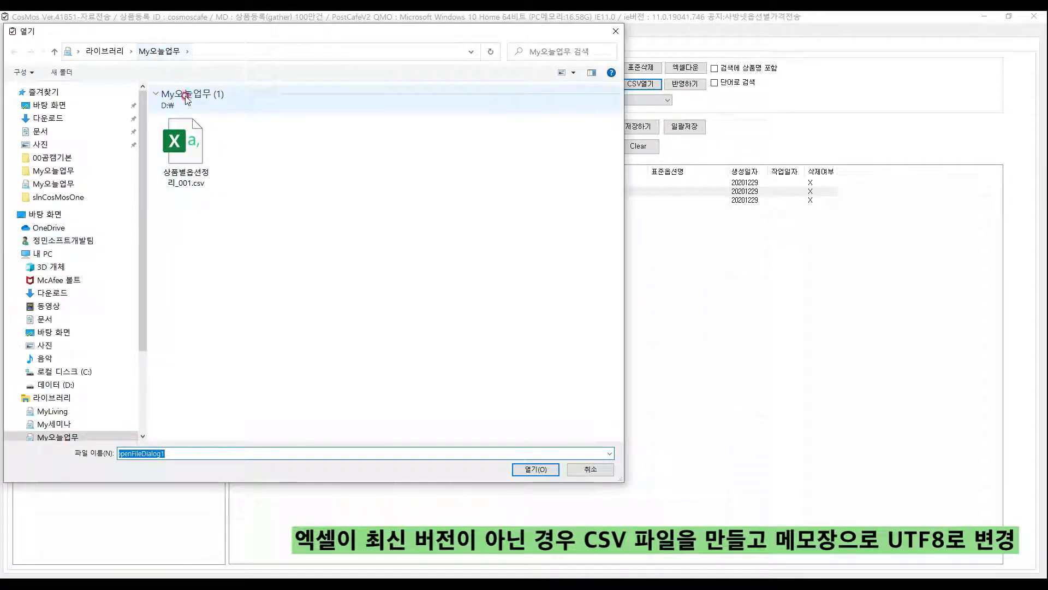
pyautogui.click(216, 95)
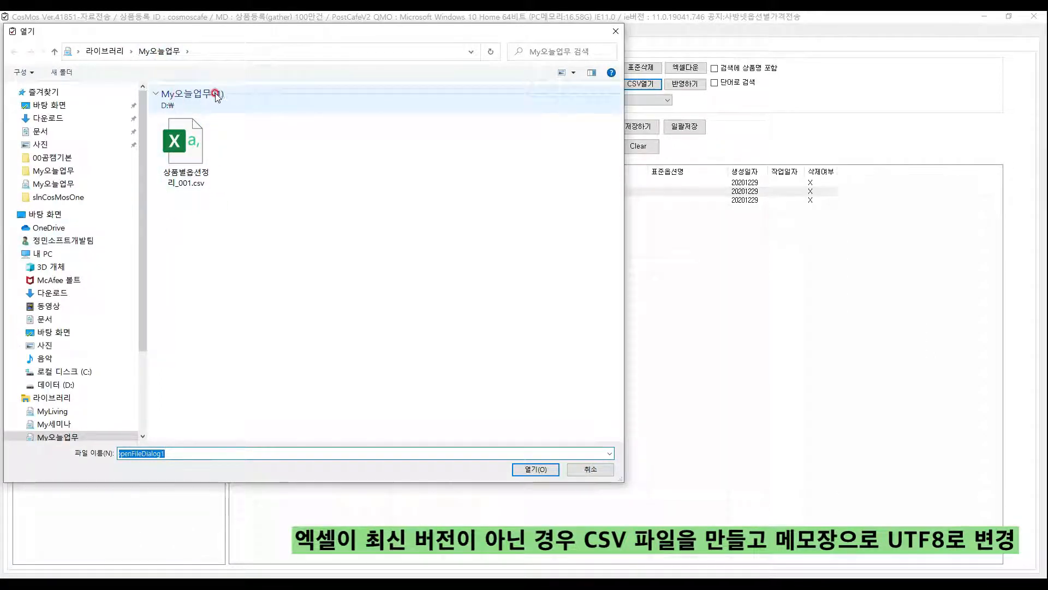
pyautogui.doubleClick(190, 147)
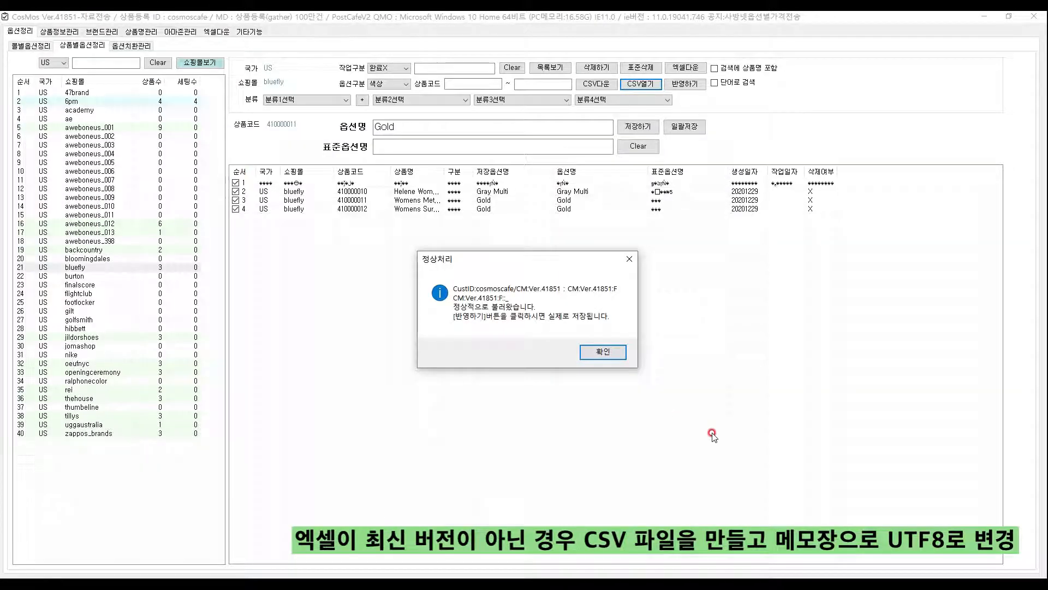
pyautogui.click(603, 352)
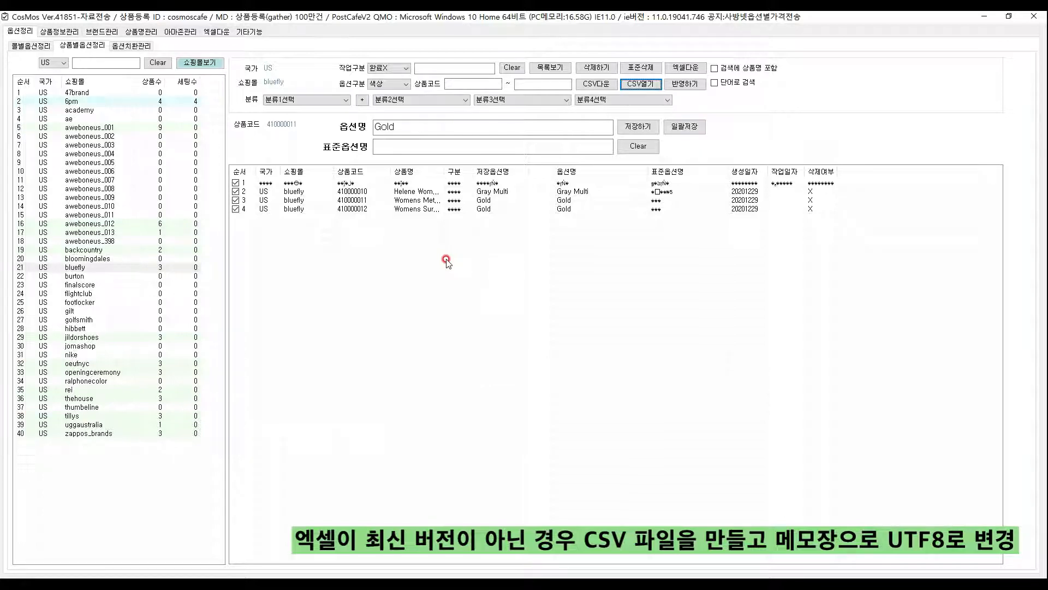
# - Open 상품별옵션정리_001.csv from D:\My오늘업무 in Notepad, listing all file types, and check its header row
pyautogui.click(340, 587)
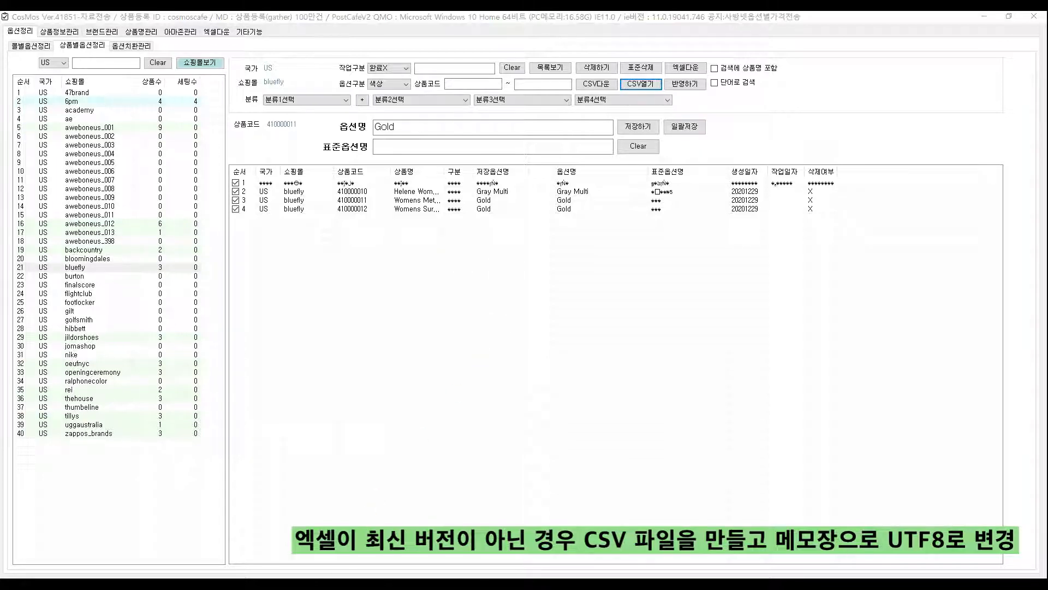
pyautogui.rightClick(307, 586)
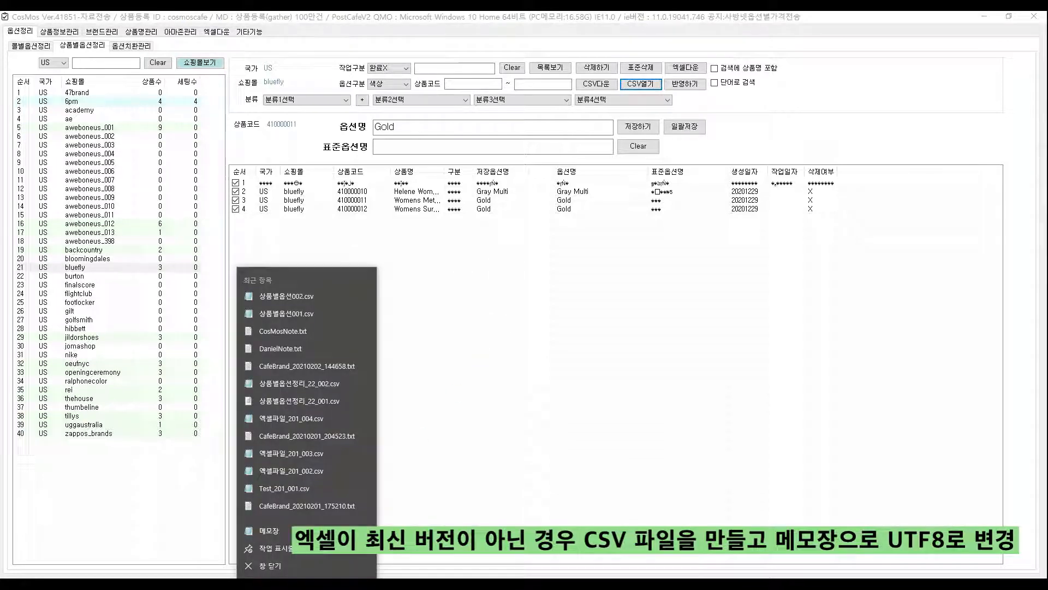
pyautogui.click(290, 531)
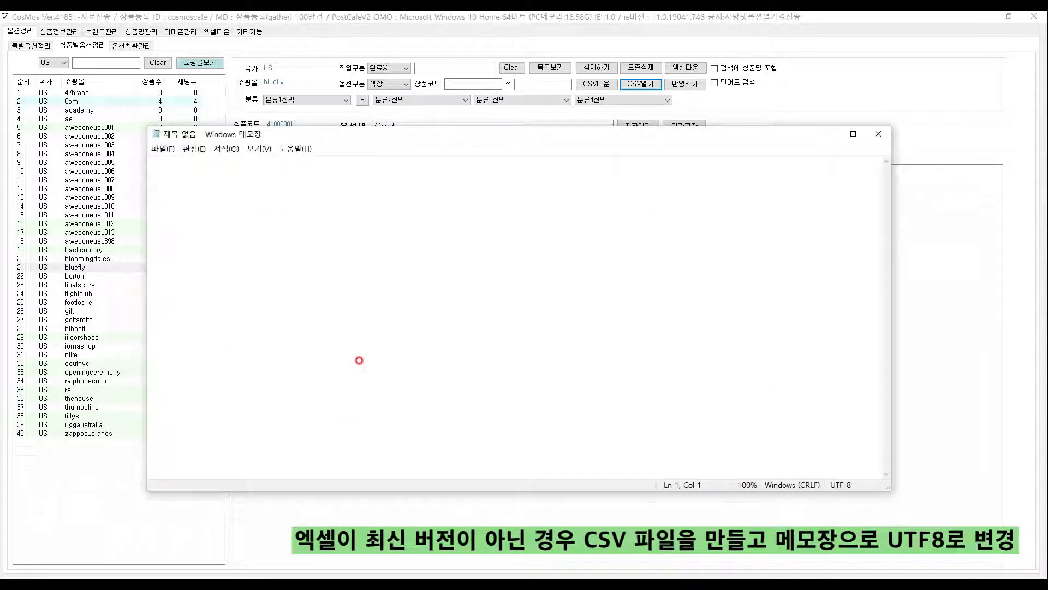
pyautogui.click(162, 148)
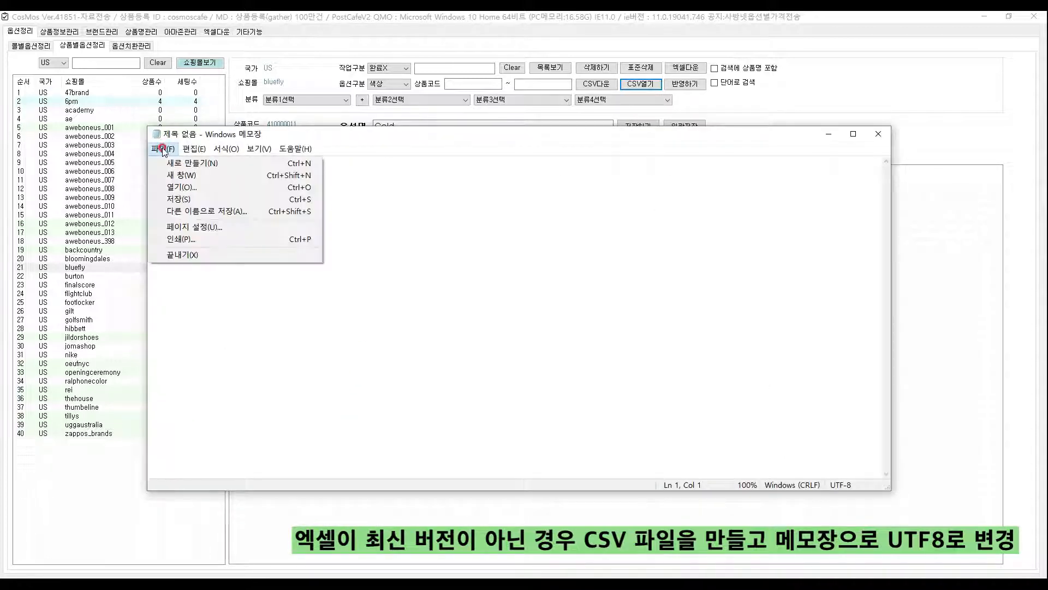
pyautogui.click(169, 189)
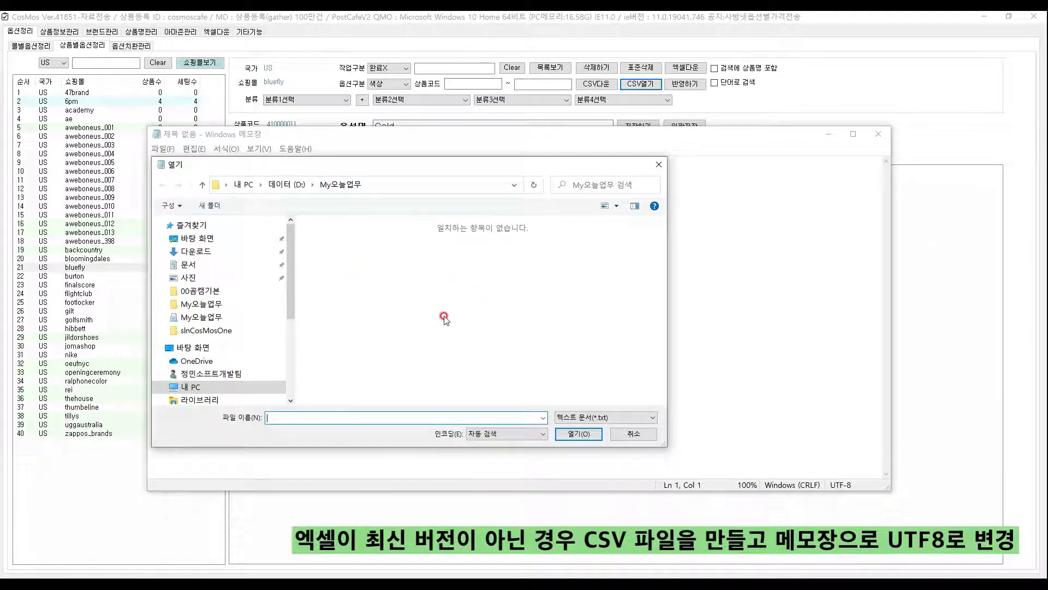
pyautogui.click(579, 419)
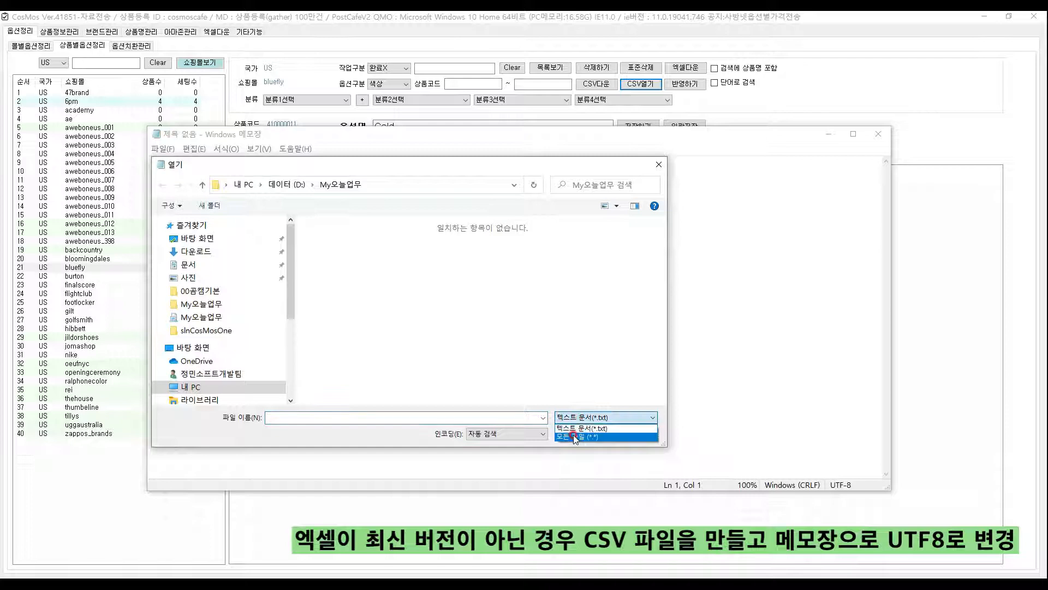
pyautogui.click(571, 431)
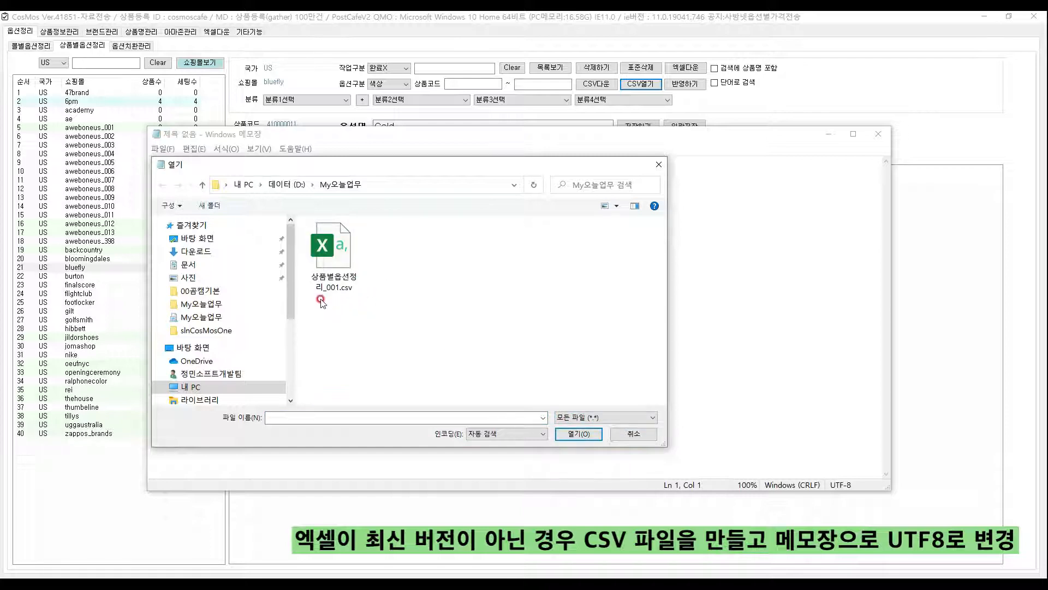
pyautogui.doubleClick(341, 259)
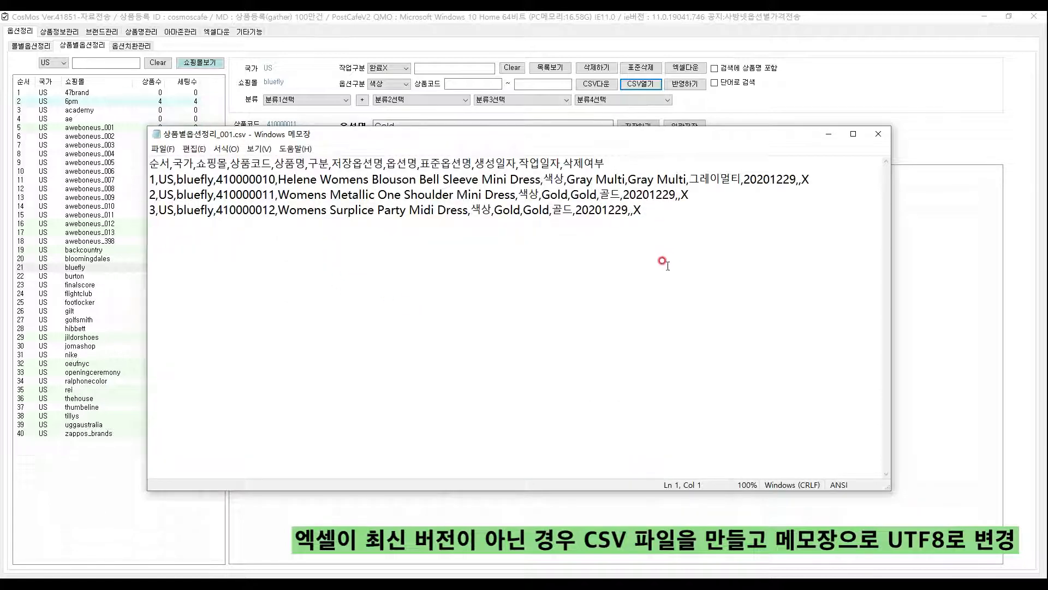
pyautogui.moveTo(605, 162); pyautogui.dragTo(150, 136)
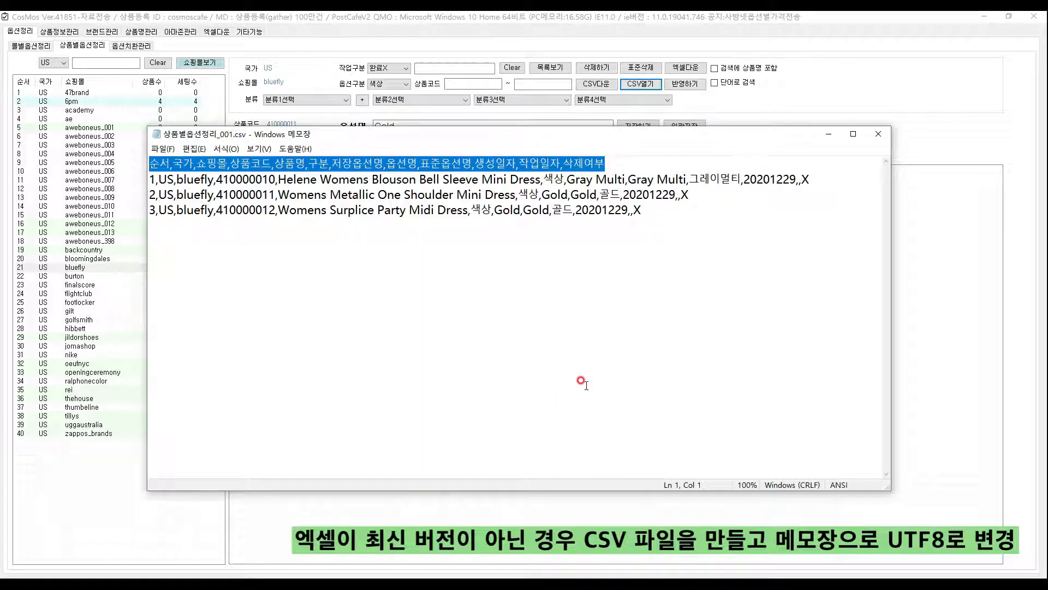
pyautogui.click(588, 347)
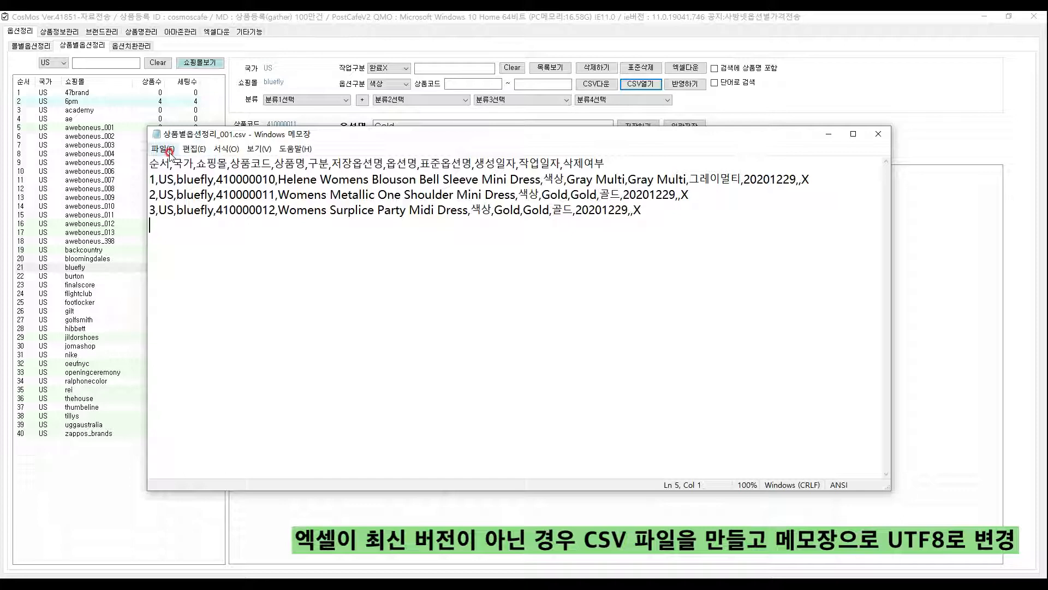
# - Prepare to save a copy named 상품별옵션정리_002.csv with the file type 모든 파일 (*.*)
pyautogui.click(163, 148)
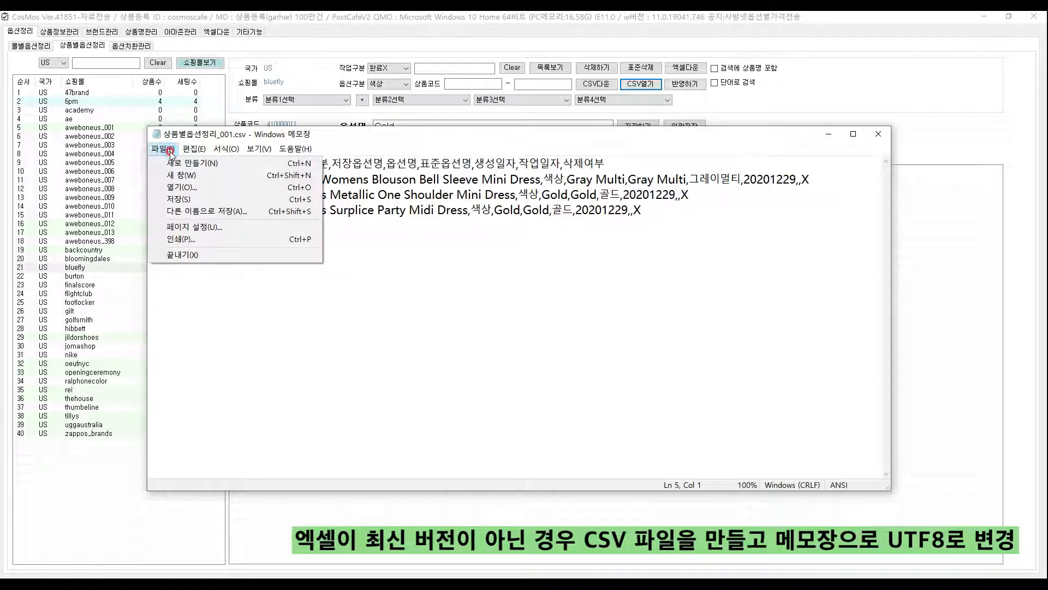
pyautogui.click(201, 213)
pyautogui.click(257, 408)
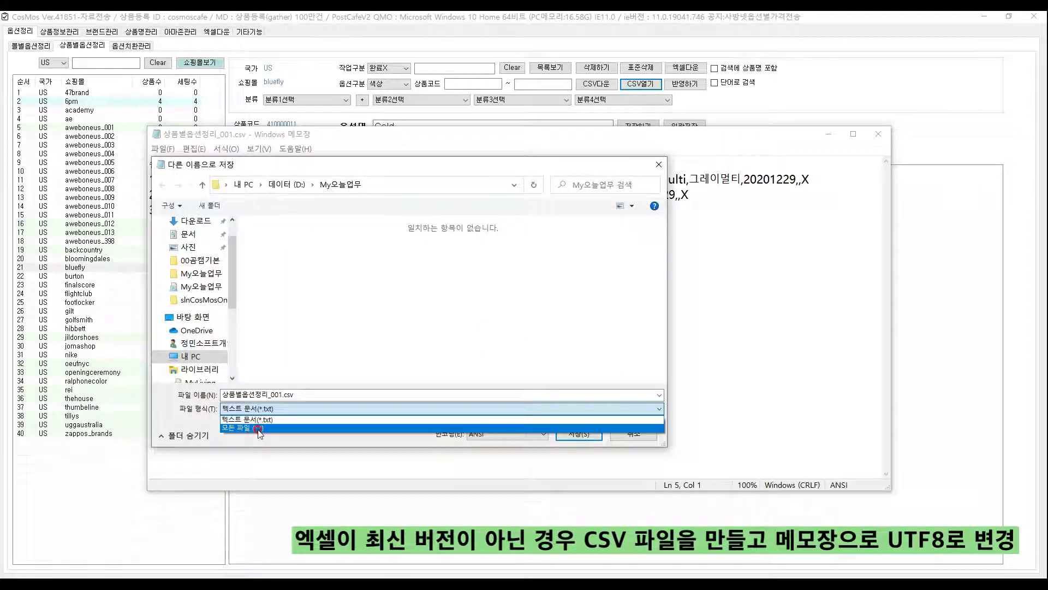
pyautogui.click(256, 428)
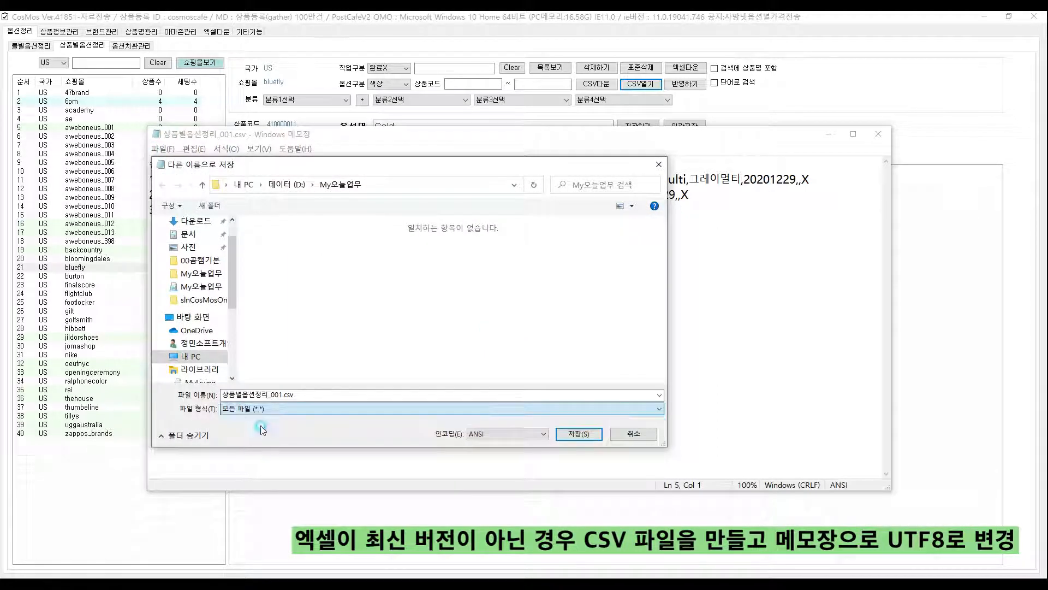
pyautogui.click(279, 395)
pyautogui.click(280, 396)
pyautogui.moveTo(283, 396); pyautogui.dragTo(279, 396)
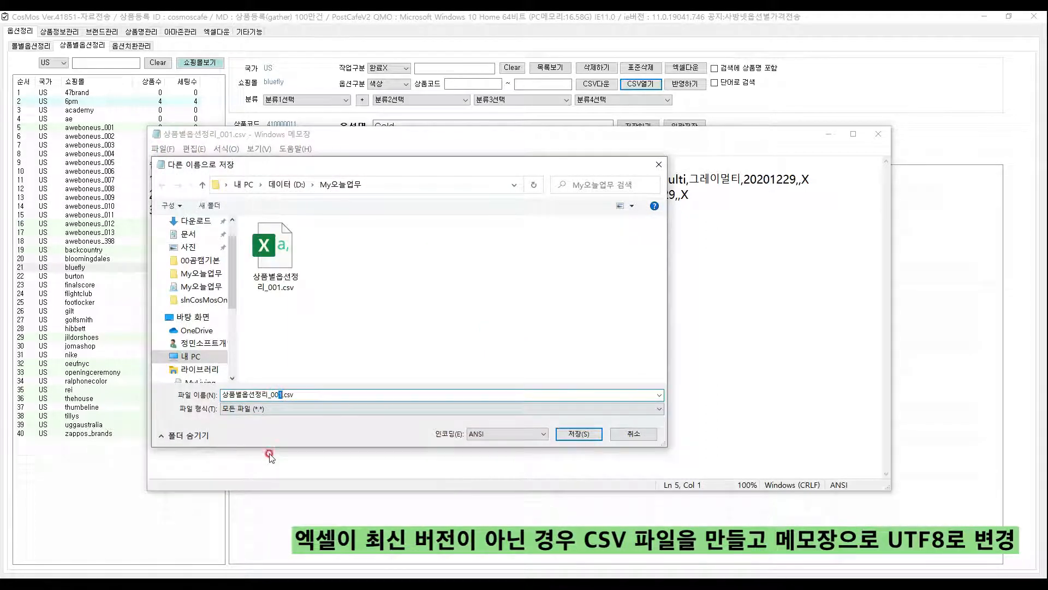
pyautogui.write('2')
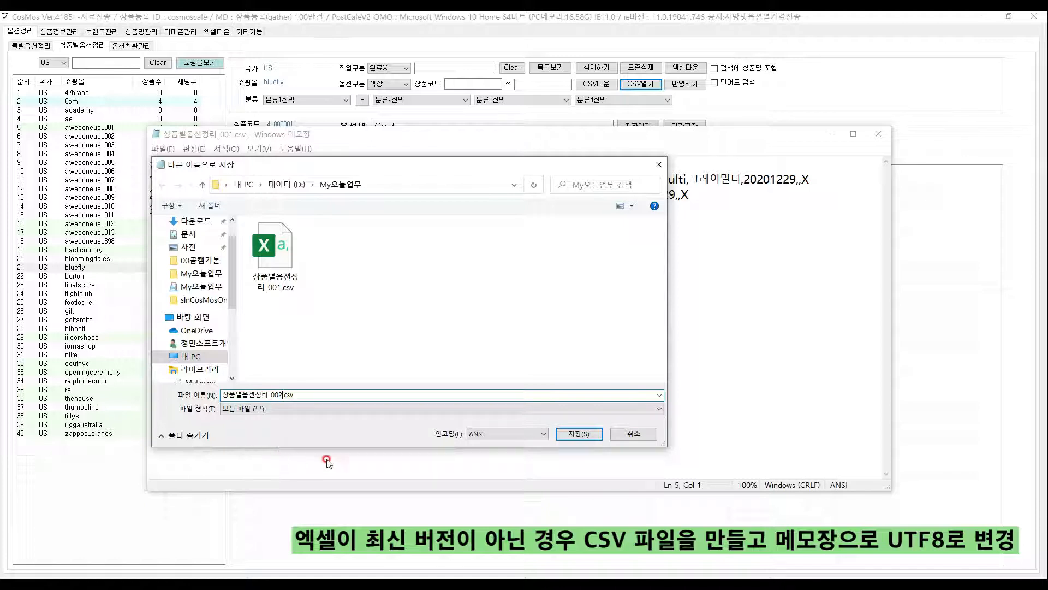
# - Set the copy's encoding to UTF-8, save it, and close Notepad
pyautogui.click(487, 434)
pyautogui.click(493, 470)
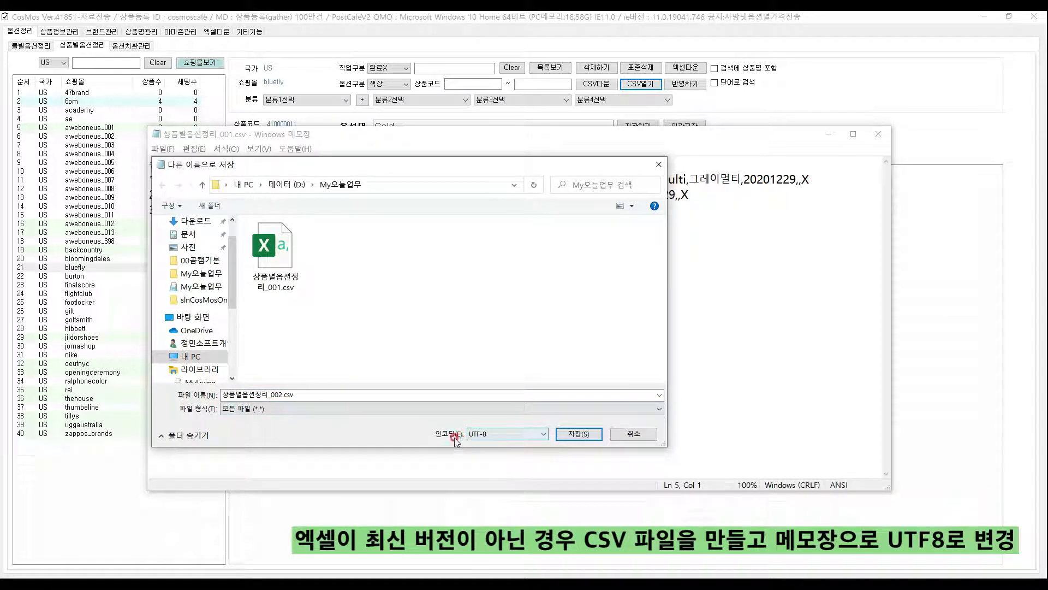
pyautogui.click(563, 433)
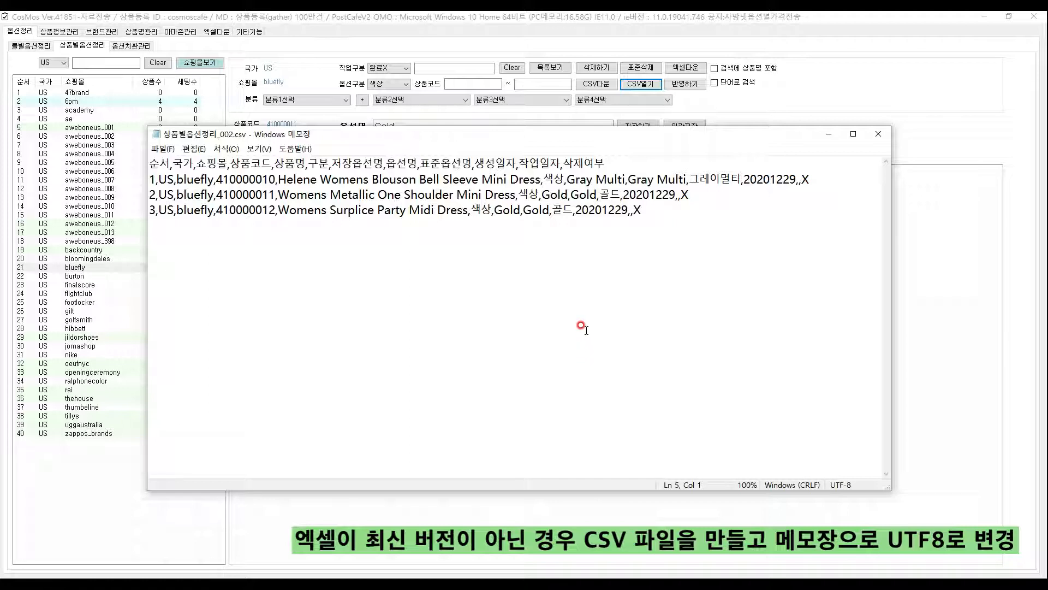
pyautogui.click(878, 136)
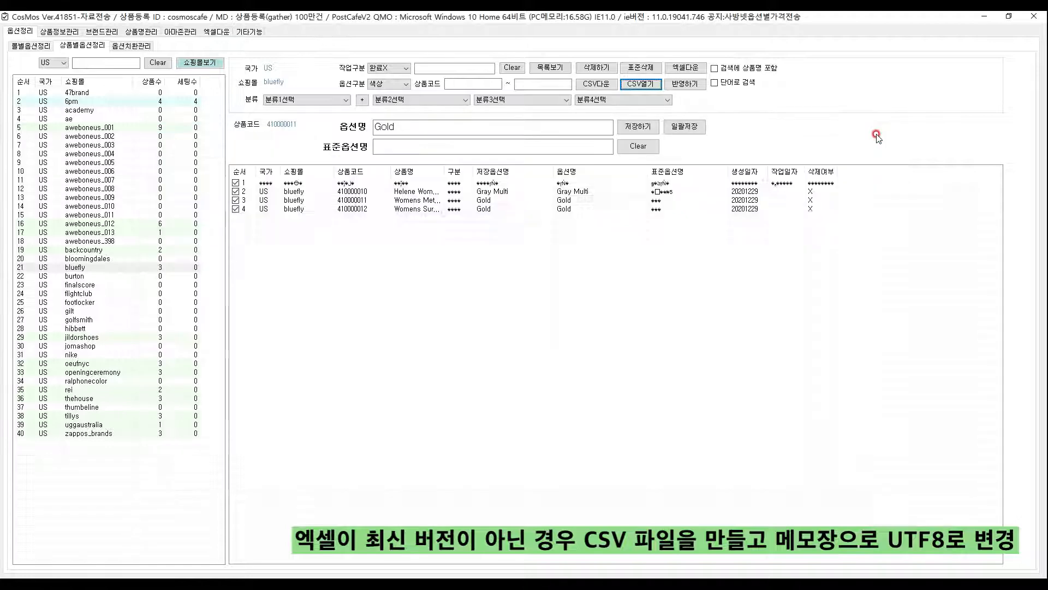
# - Load 상품별옵션정리_002.csv from the My오늘업무 folder into the product option list and acknowledge the load message
pyautogui.click(640, 83)
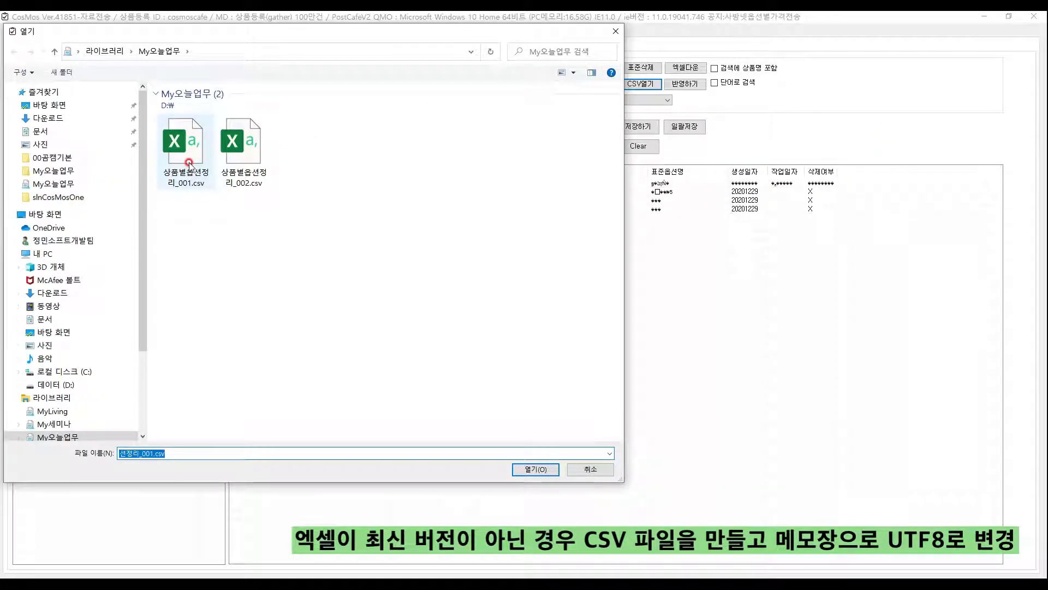
pyautogui.doubleClick(253, 153)
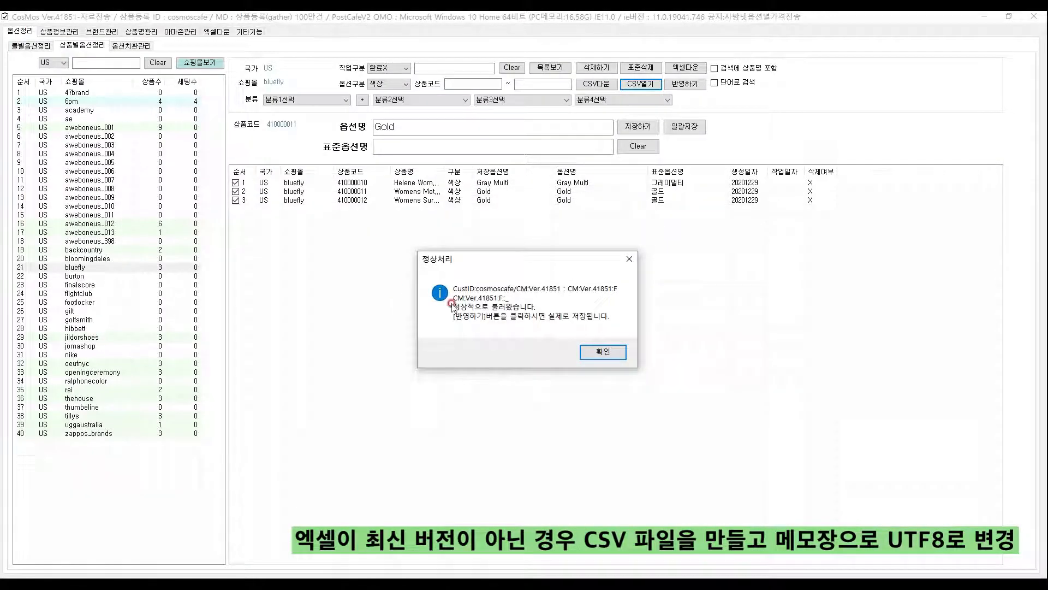
pyautogui.click(603, 352)
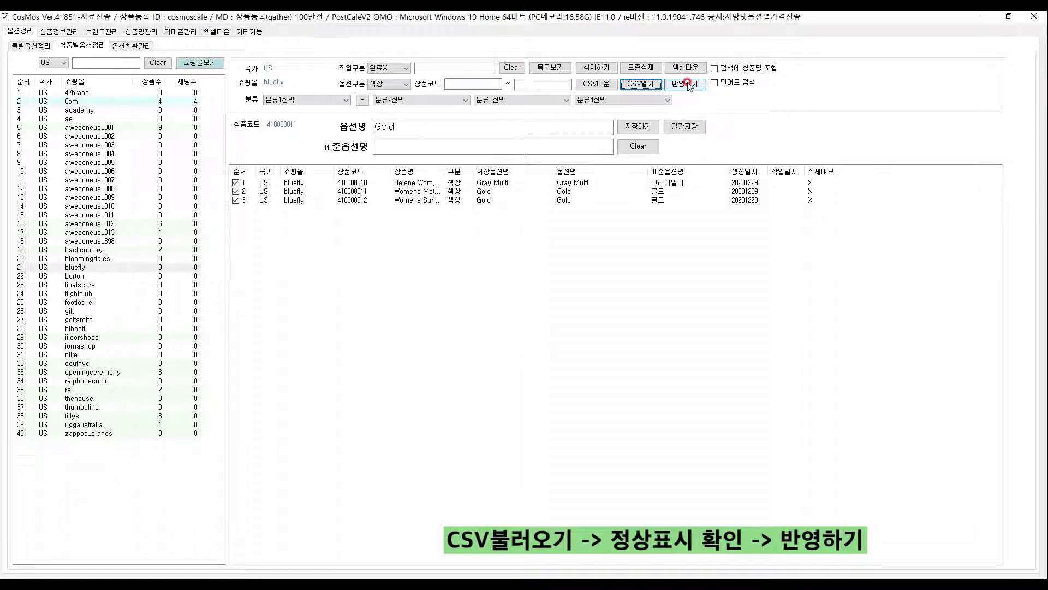
# - Apply the loaded standard option names to the three checked bluefly products and confirm saving them
pyautogui.click(688, 82)
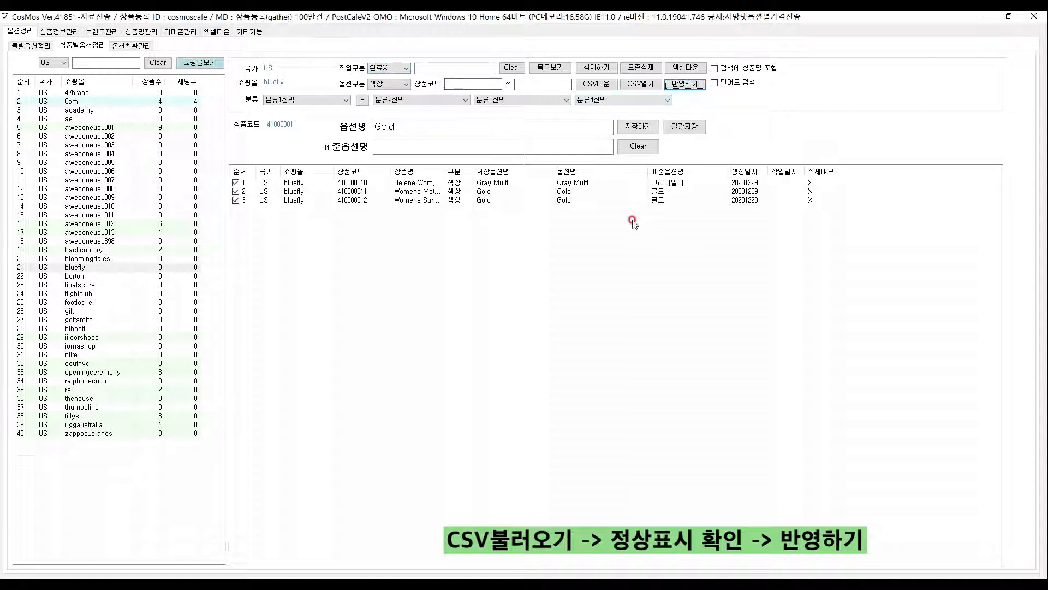
pyautogui.click(685, 84)
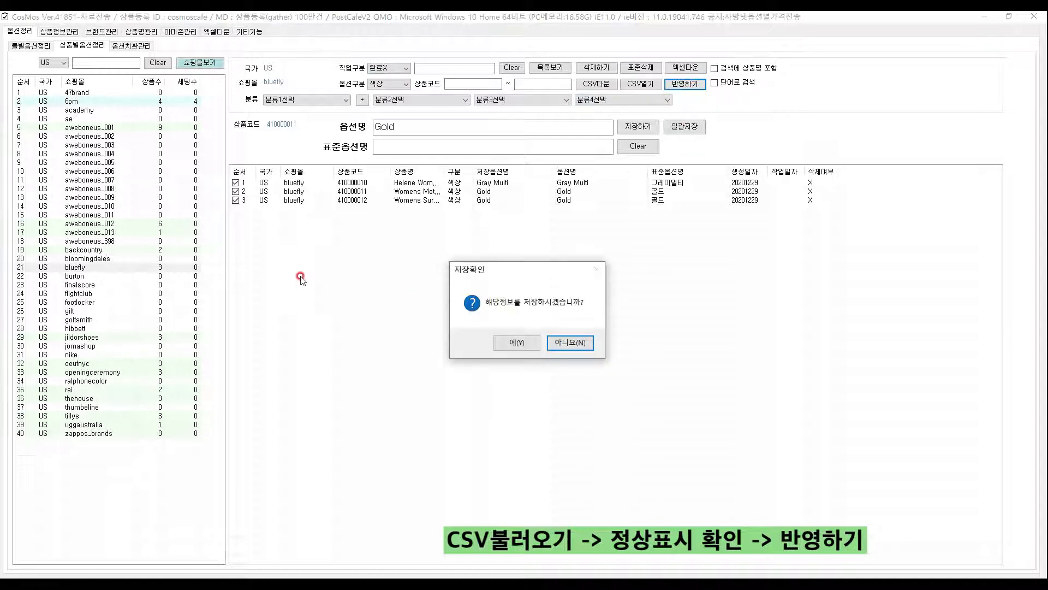
pyautogui.click(515, 342)
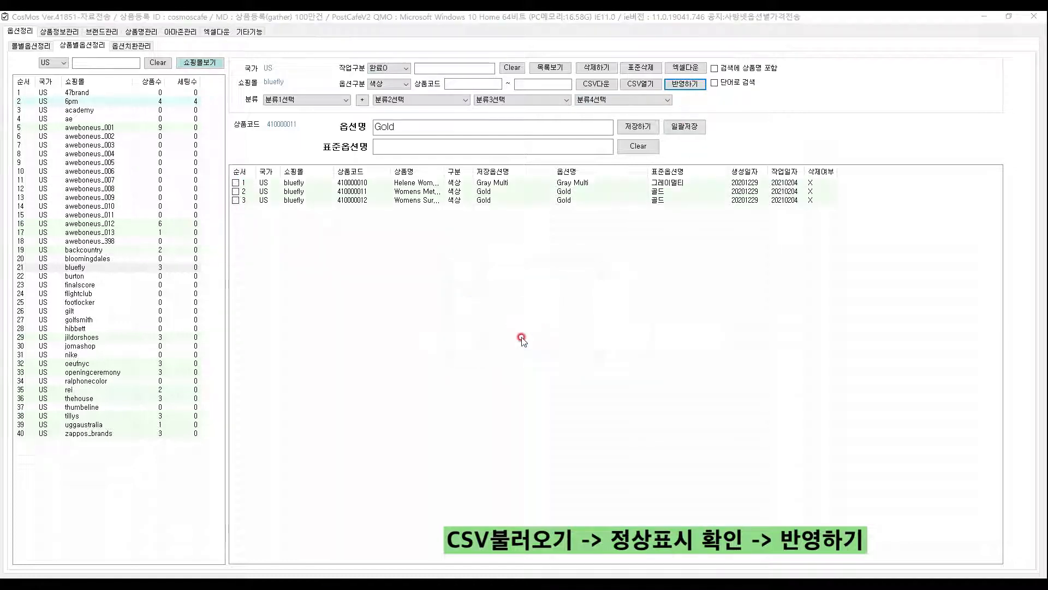
pyautogui.click(603, 348)
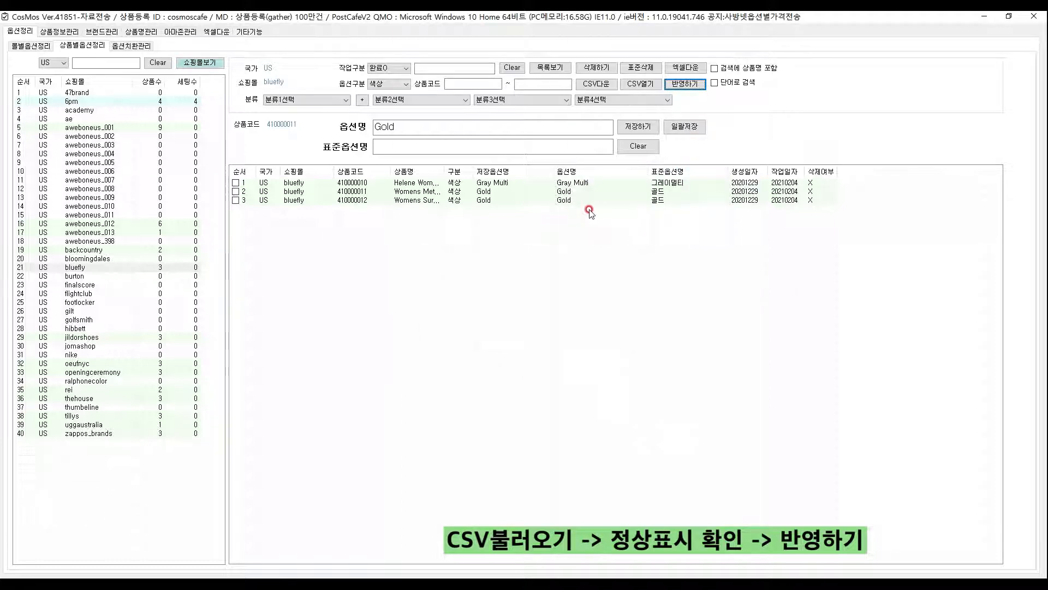
# - List the bluefly color options with the work status filter at 전체, and switch the option type to 사이즈
pyautogui.click(519, 69)
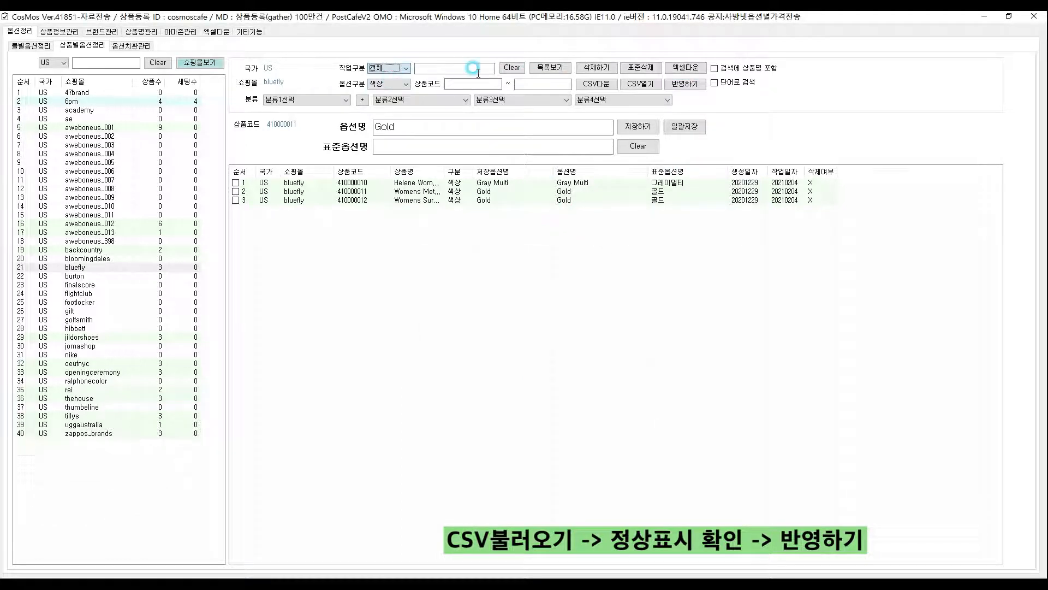
pyautogui.click(543, 69)
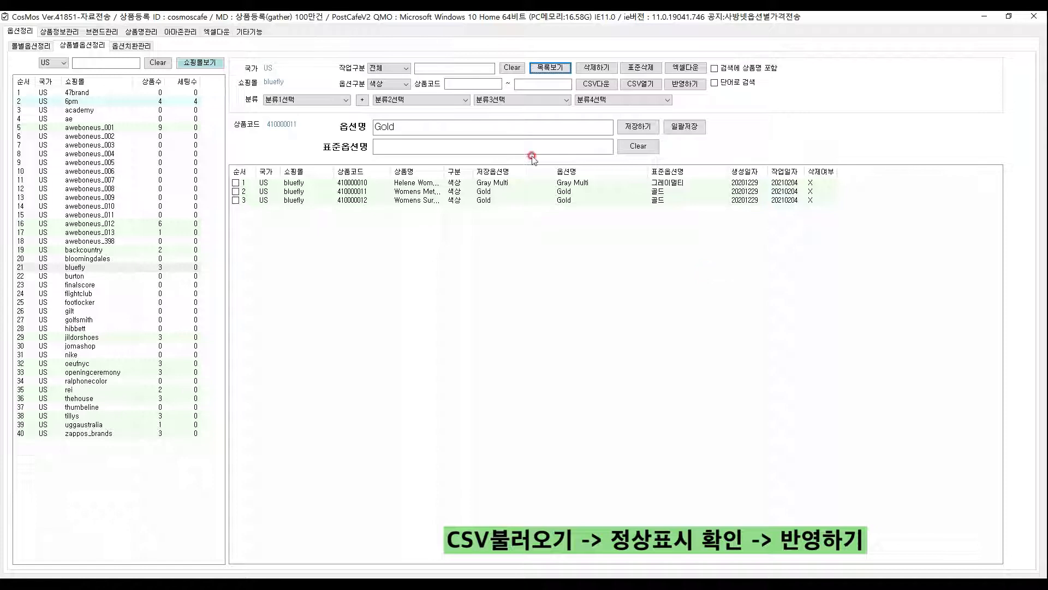
pyautogui.click(385, 102)
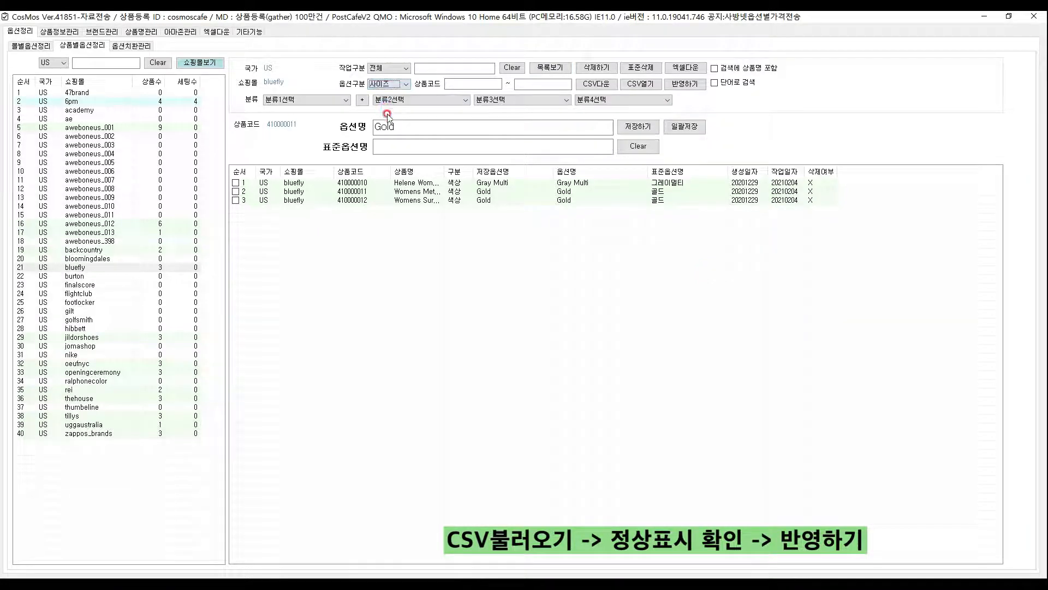